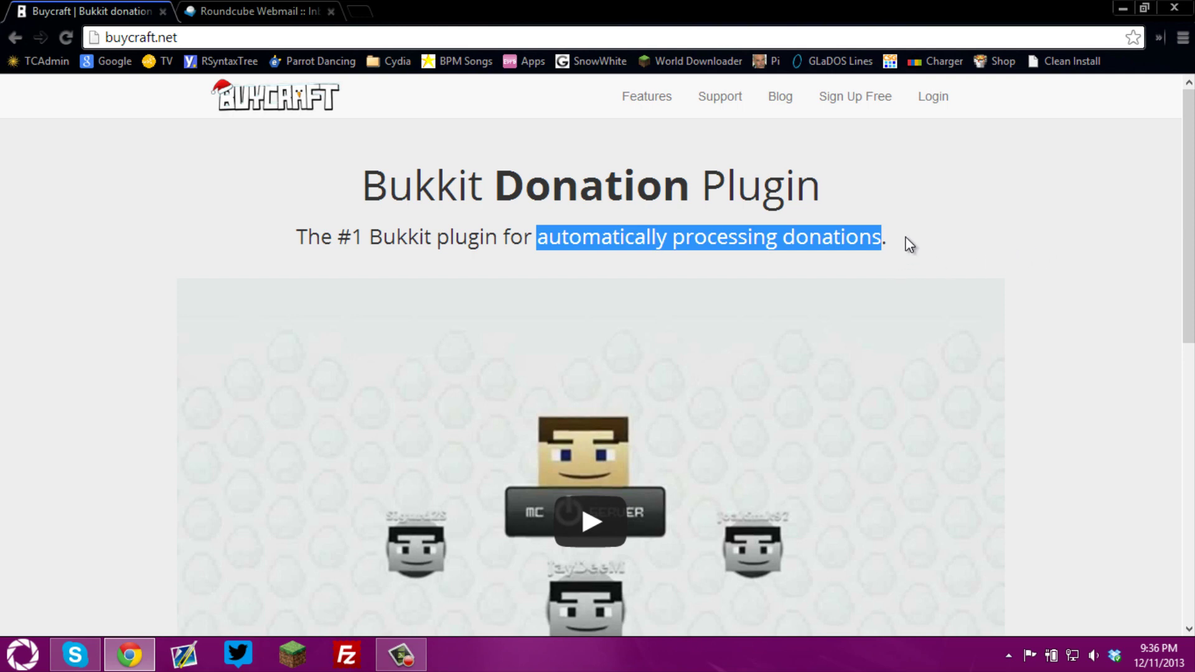
# Clear the stray text and address-bar selections on the Buycraft homepage
pyautogui.click(984, 196)
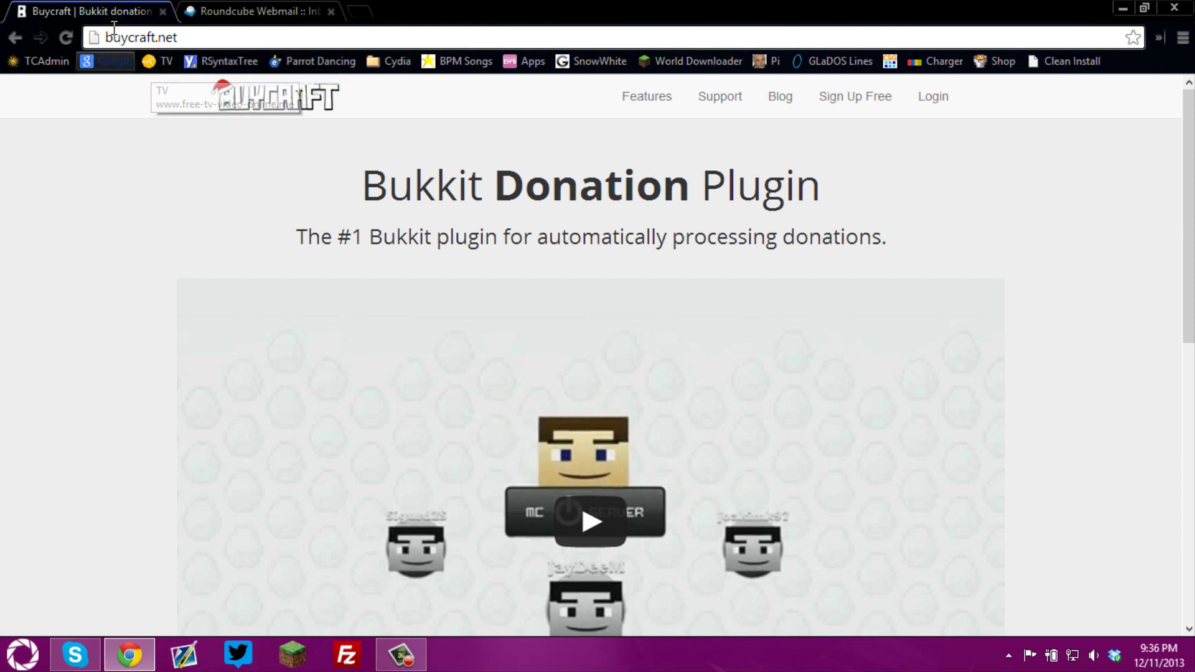
pyautogui.click(307, 36)
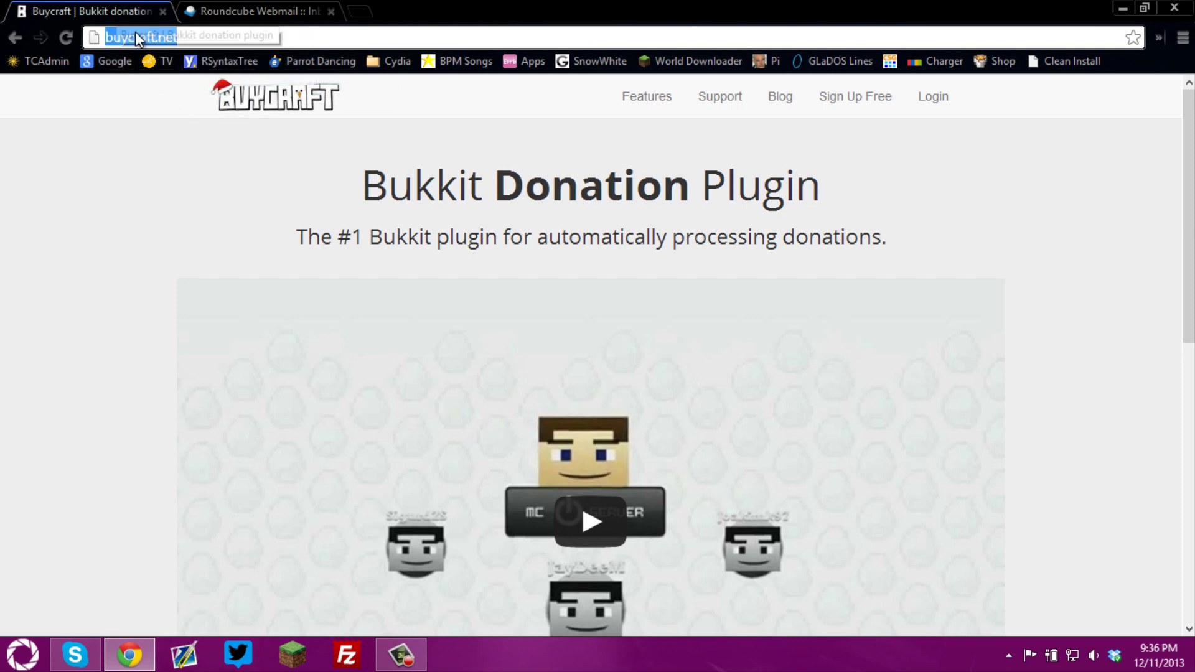
pyautogui.click(846, 131)
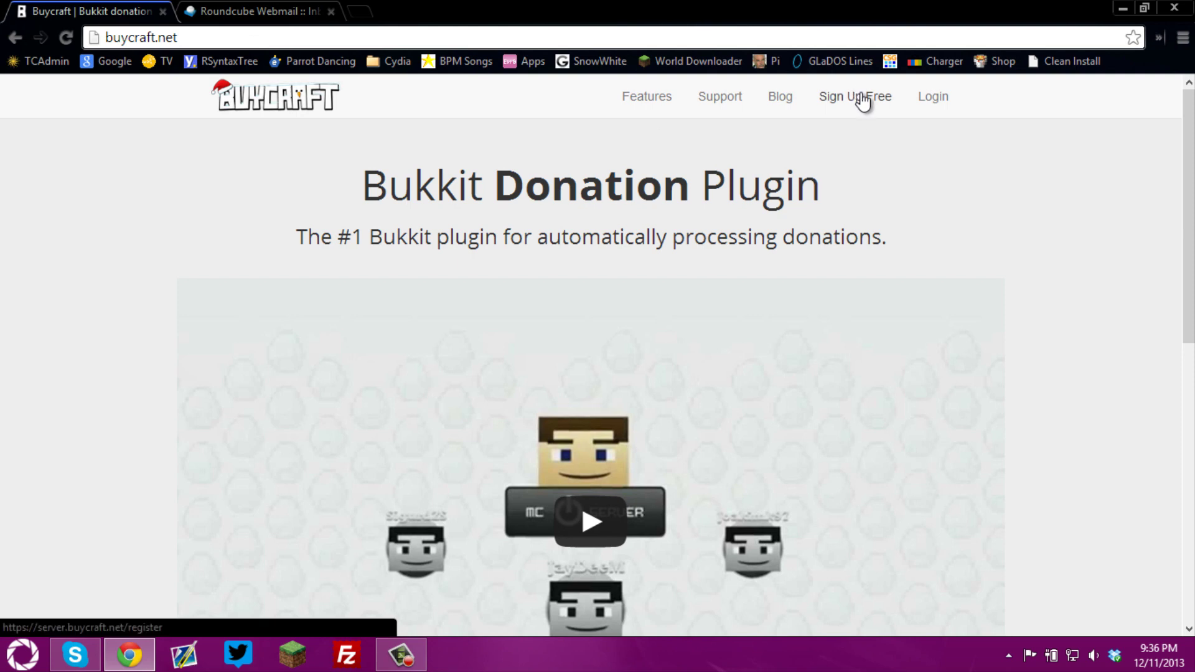
# Start a free sign-up using the saved email and password, confirming the password
pyautogui.click(863, 100)
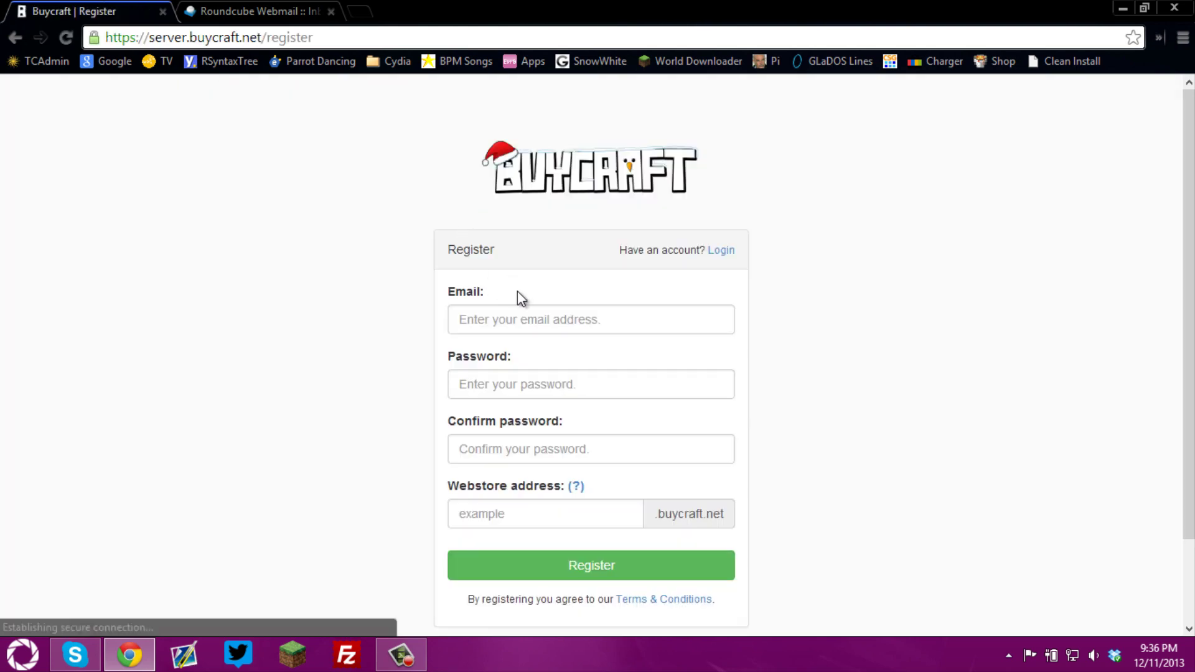
pyautogui.click(516, 319)
pyautogui.write('buycraft')
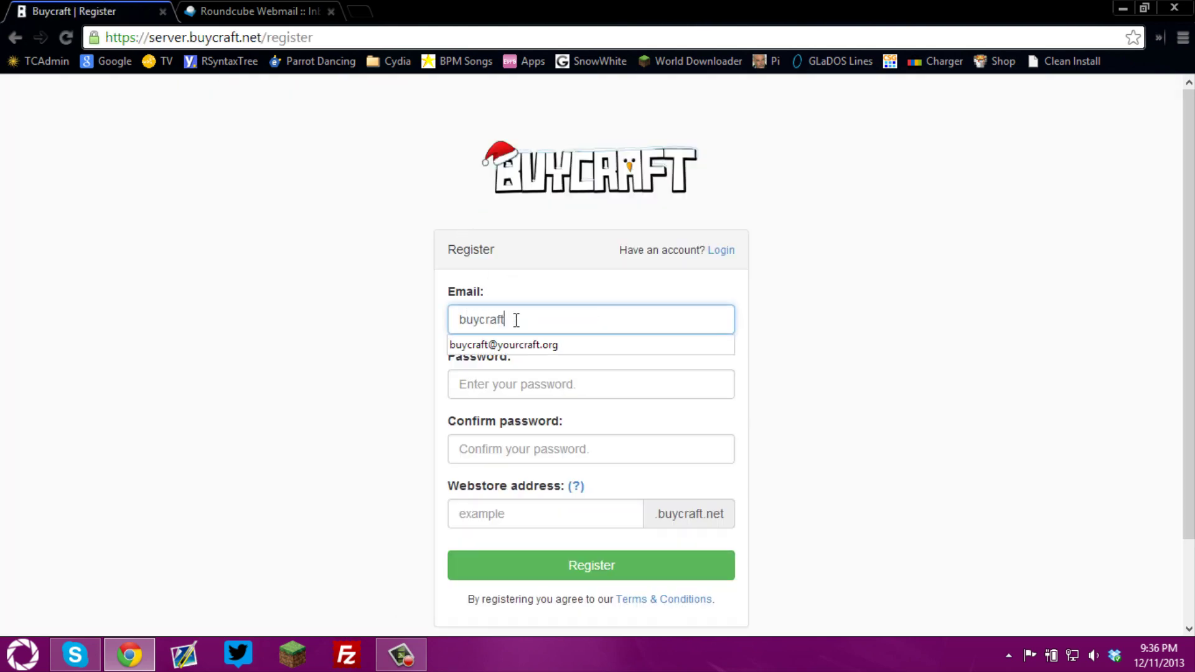
pyautogui.press('Down')
pyautogui.press('Return')
pyautogui.press('Tab')
pyautogui.press('Tab')
pyautogui.write('••')
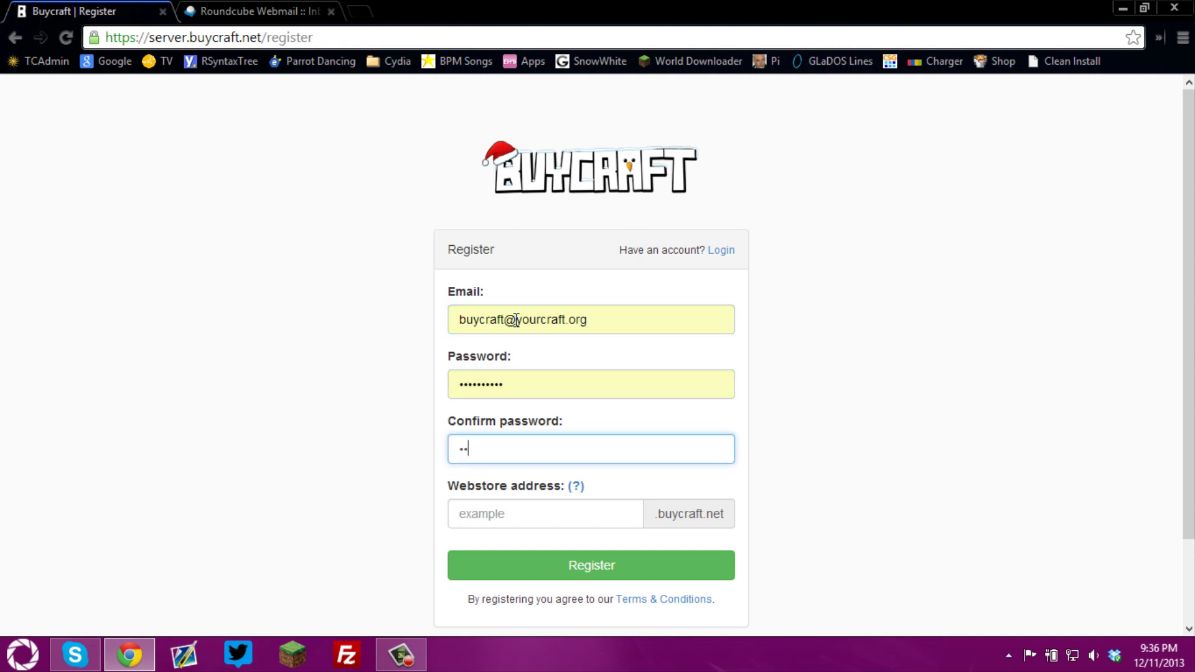
# Enter webstore address buycraftstore123awesome and submit the registration
pyautogui.press('Tab')
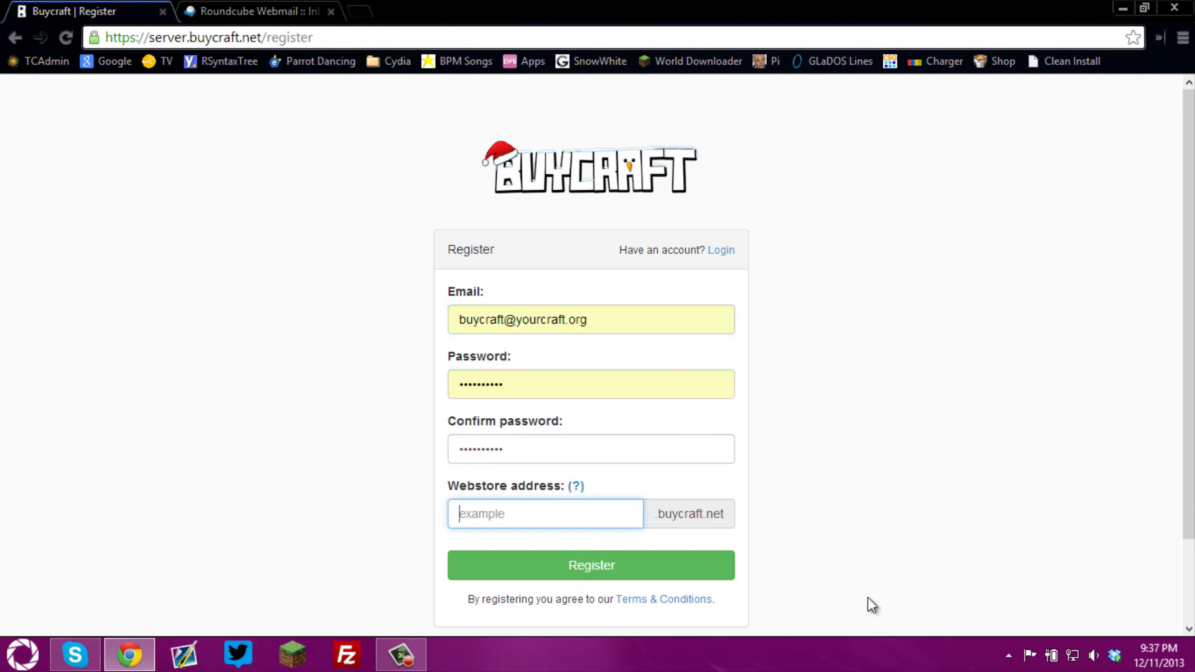
pyautogui.write('buycraftstore123awesome')
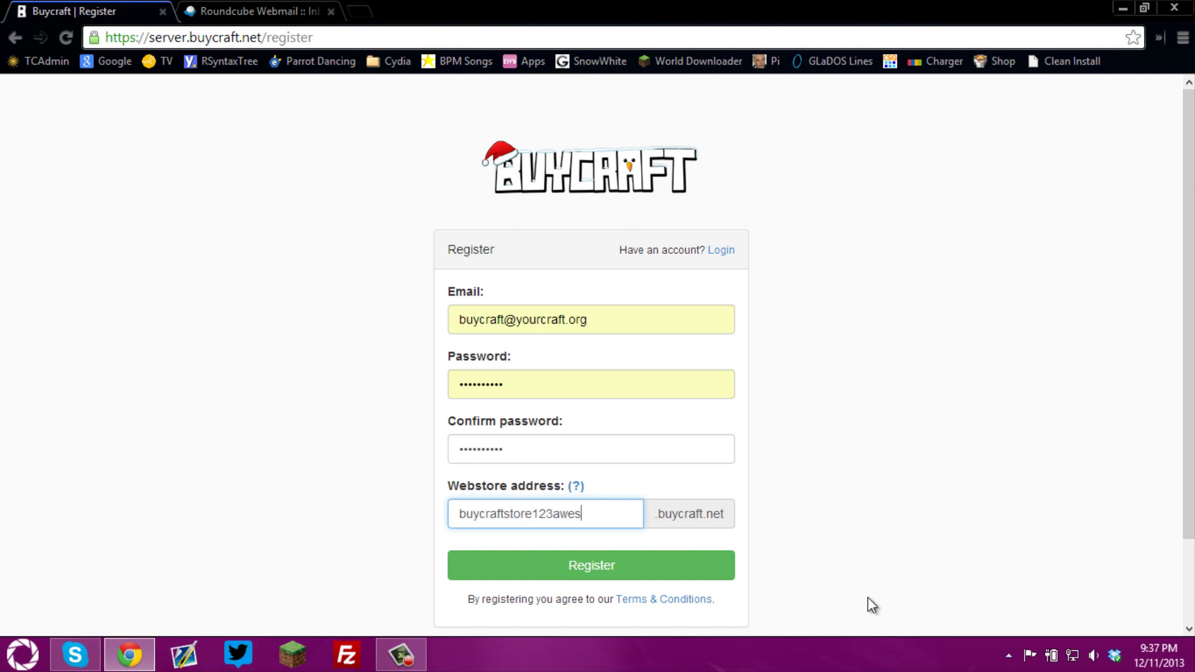
pyautogui.press('Return')
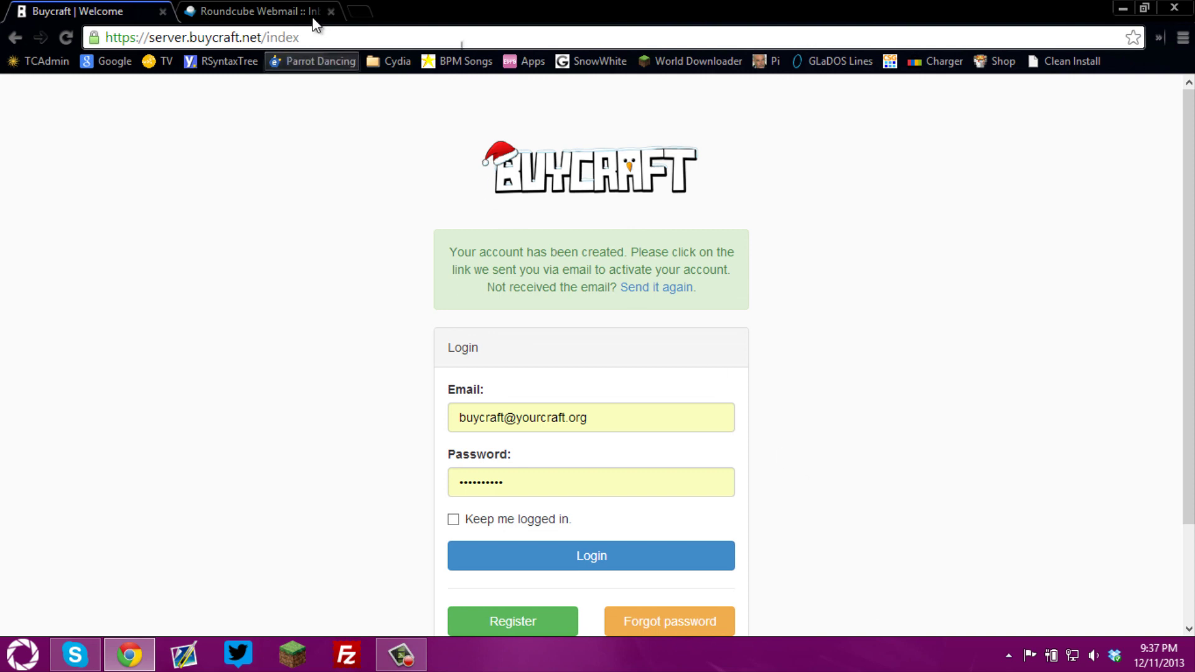
# Follow the link in Roundcube's 'Account activation required' email and close the old Buycraft tab
pyautogui.click(265, 10)
pyautogui.click(35, 164)
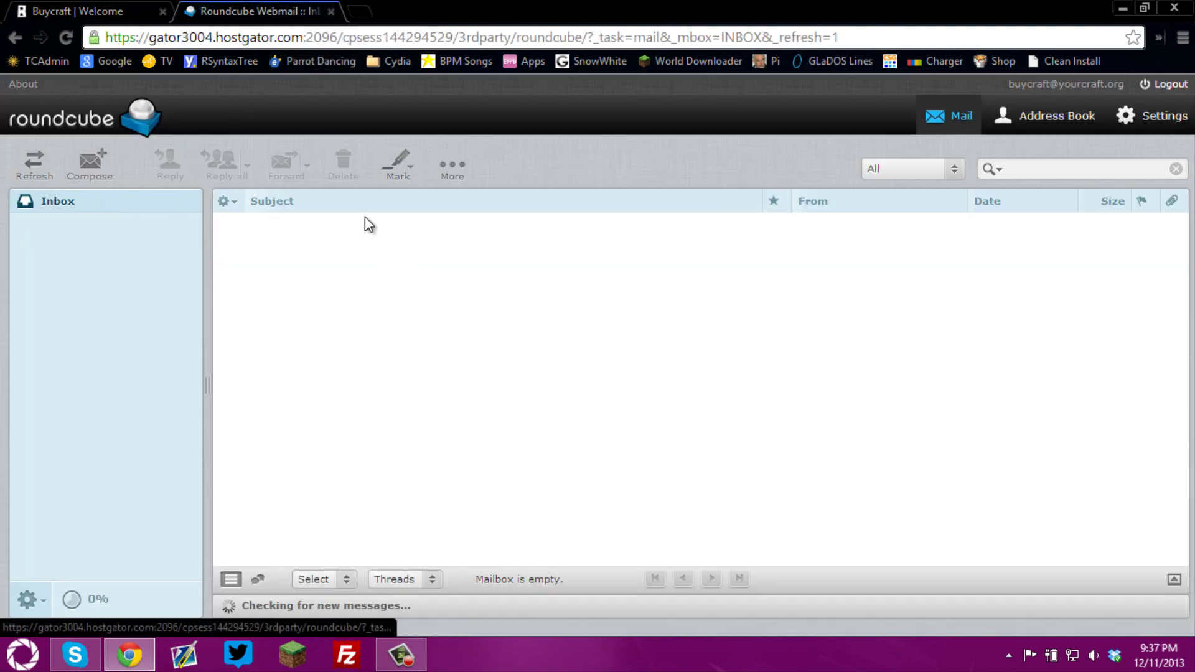
pyautogui.click(327, 225)
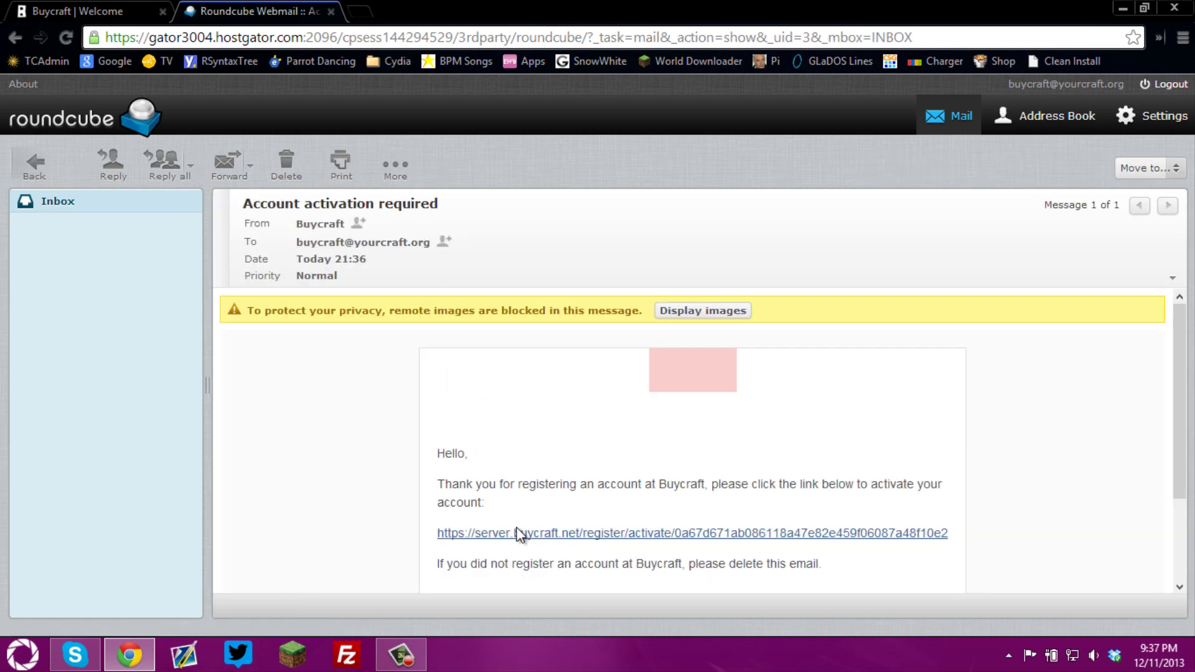
pyautogui.click(516, 531)
pyautogui.middleClick(58, 3)
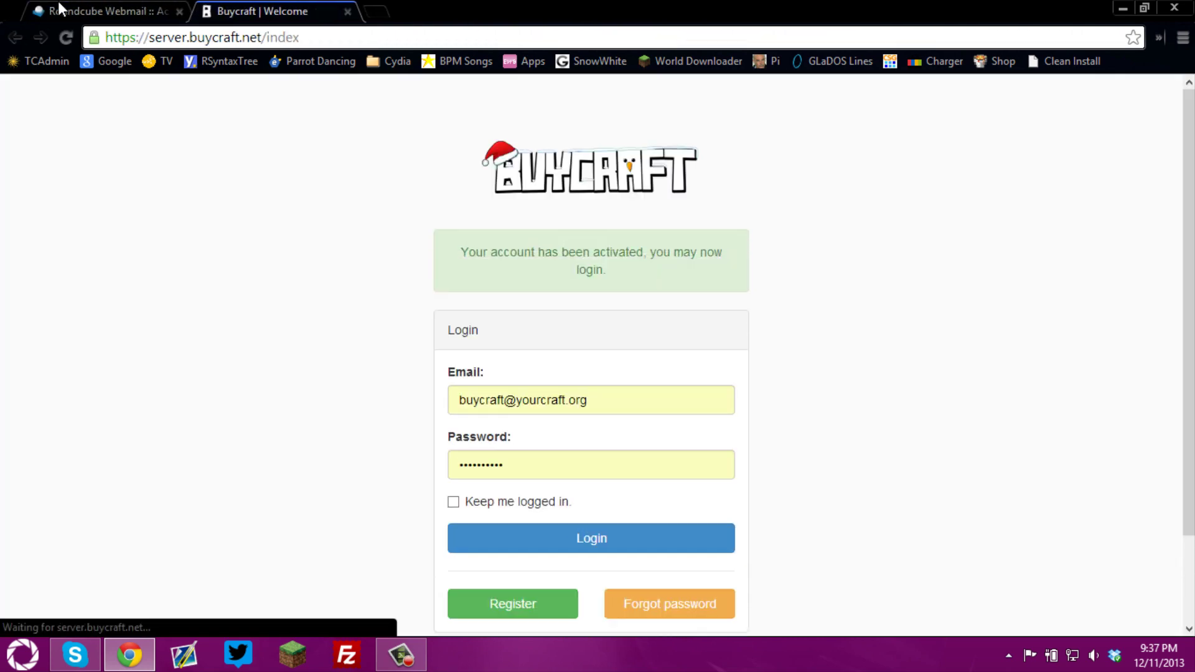
pyautogui.scroll(-2, 567, 382)
pyautogui.scroll(2, 567, 313)
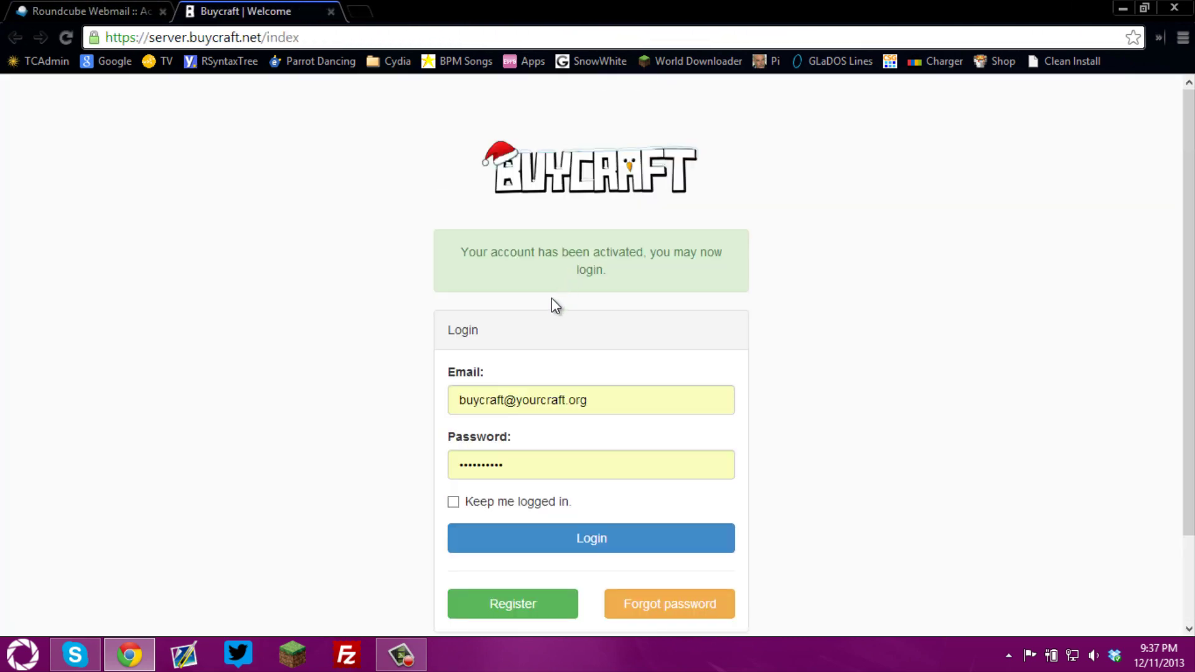
pyautogui.scroll(-2, 551, 298)
# Log in to the buycraftstore123awesome webstore and start the plugin download from Plugin setup
pyautogui.click(536, 430)
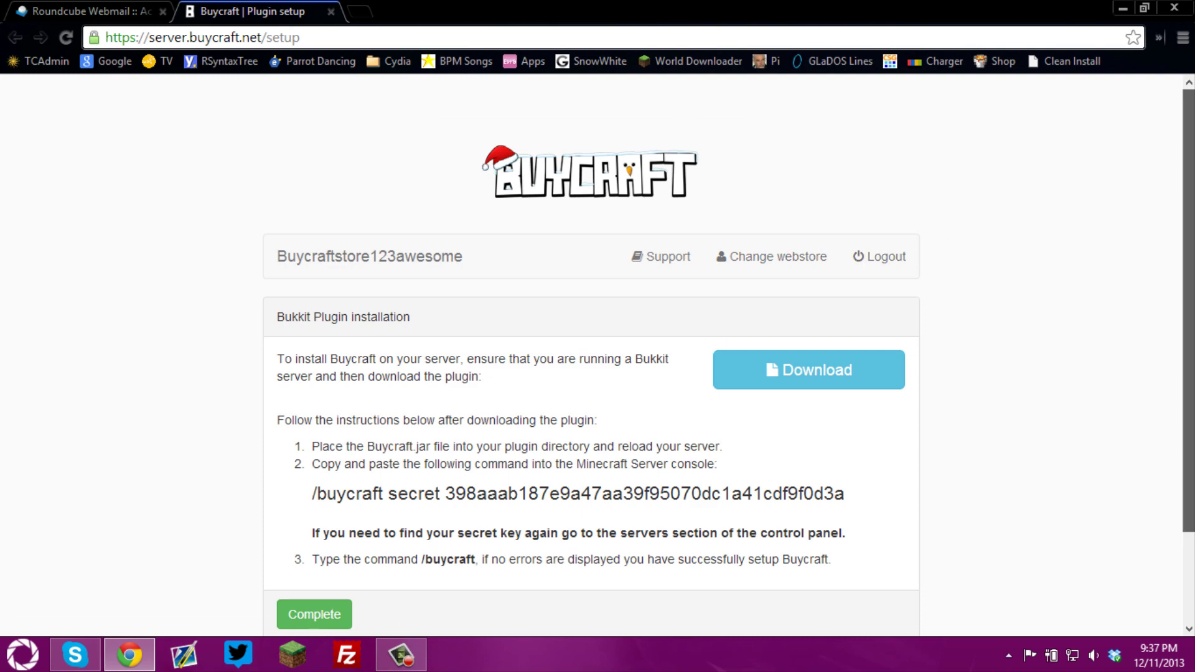
pyautogui.scroll(-2, 1190, 249)
pyautogui.moveTo(1190, 248); pyautogui.dragTo(1093, 232)
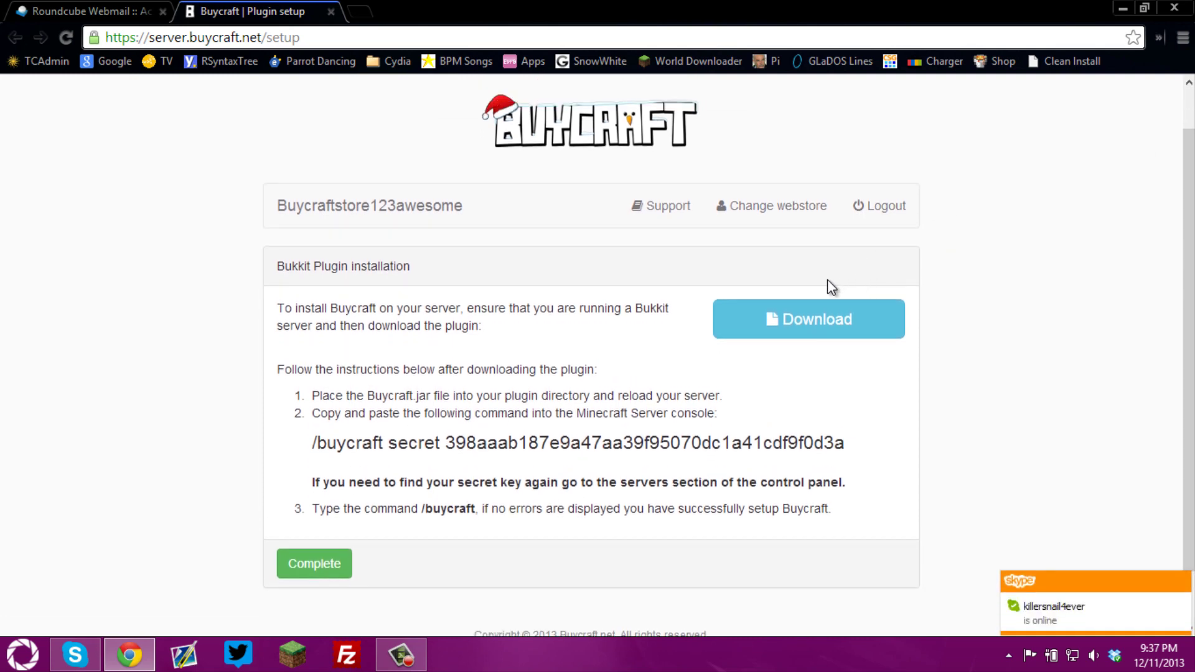
pyautogui.click(825, 322)
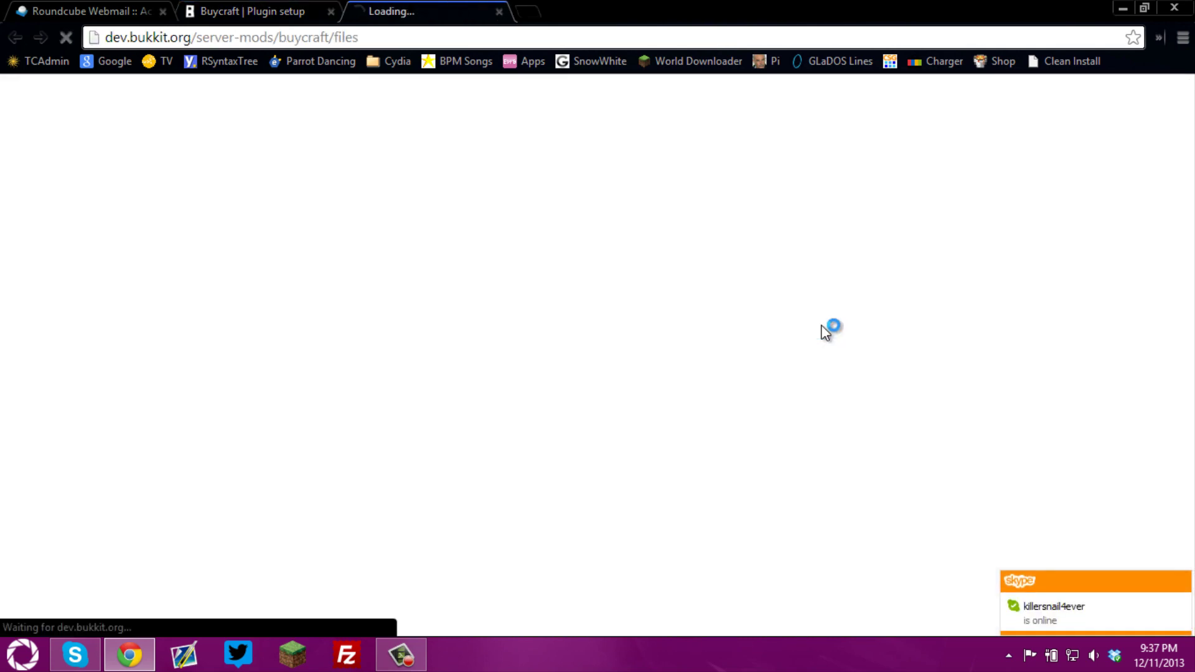
# Download Buycraft v6.4 as Buycraft.jar, keeping it past the warning, then minimize Chrome
pyautogui.scroll(-3, 1187, 206)
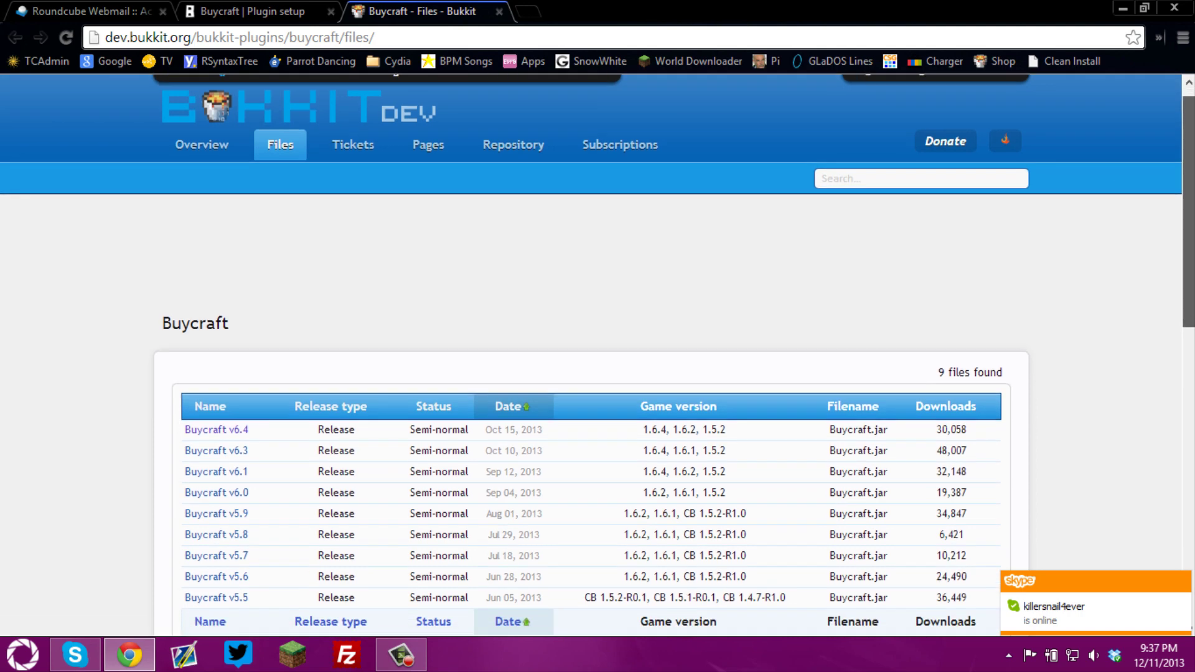
pyautogui.scroll(1, 598, 348)
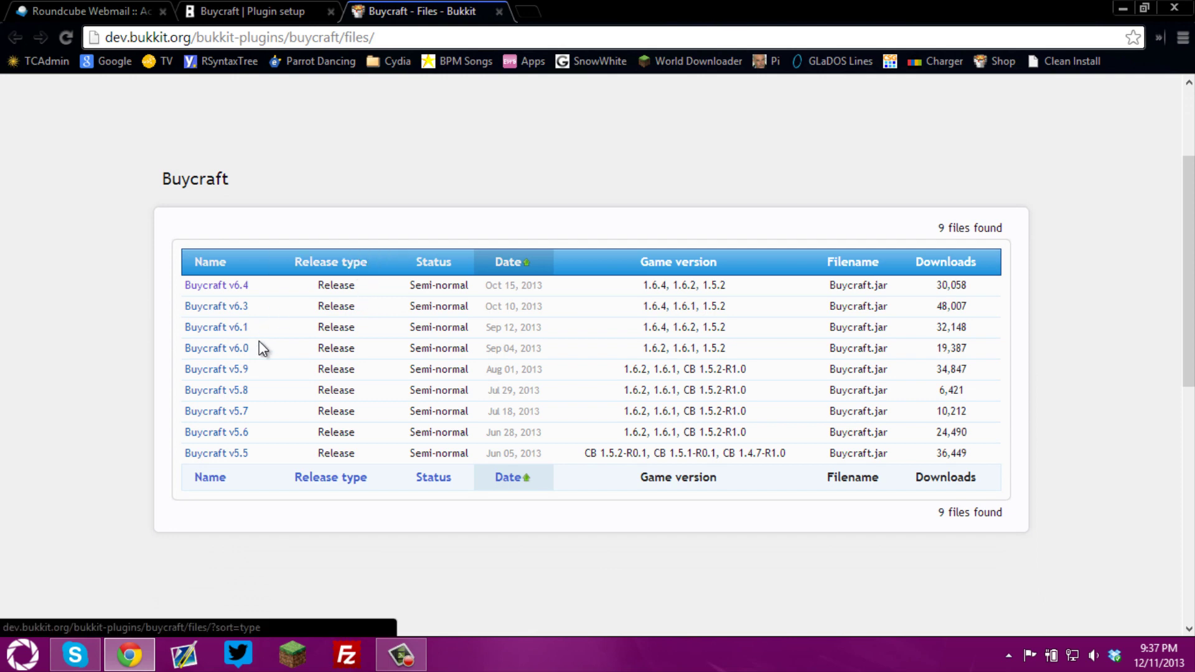
pyautogui.click(238, 288)
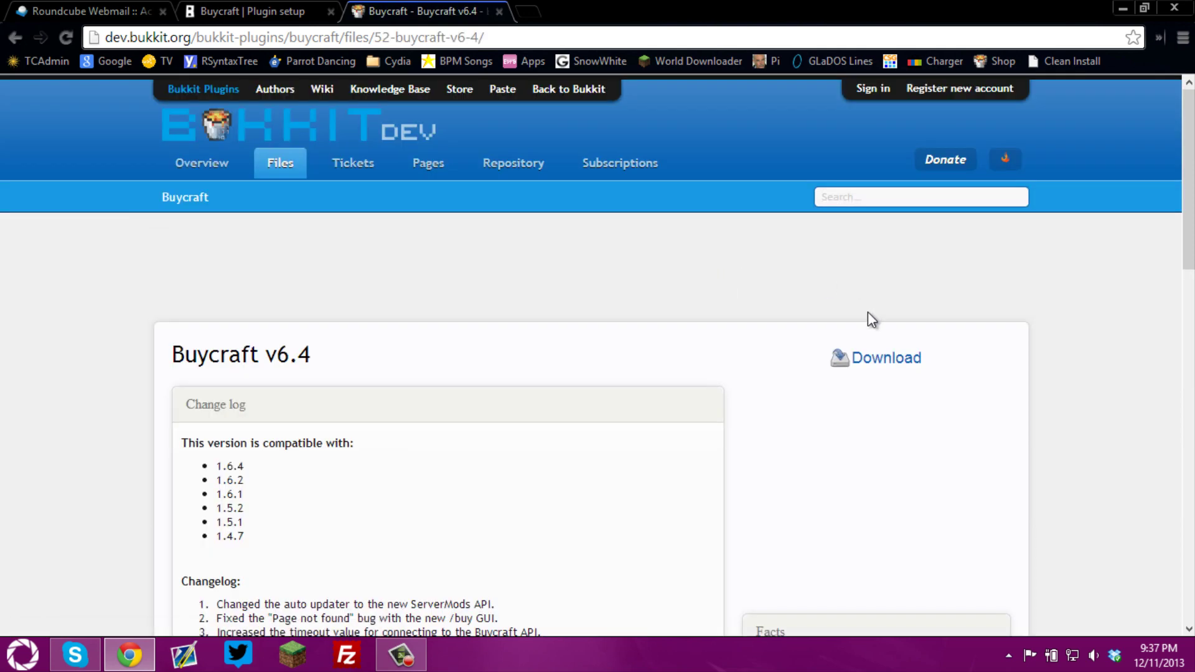
pyautogui.click(868, 366)
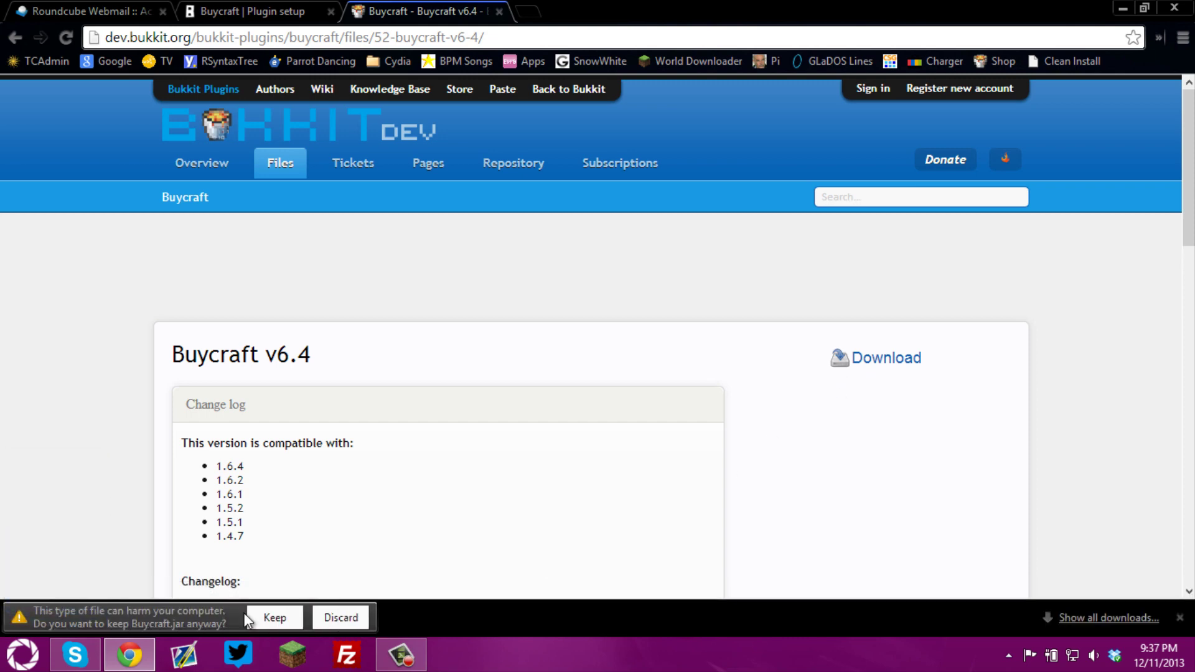
pyautogui.click(265, 617)
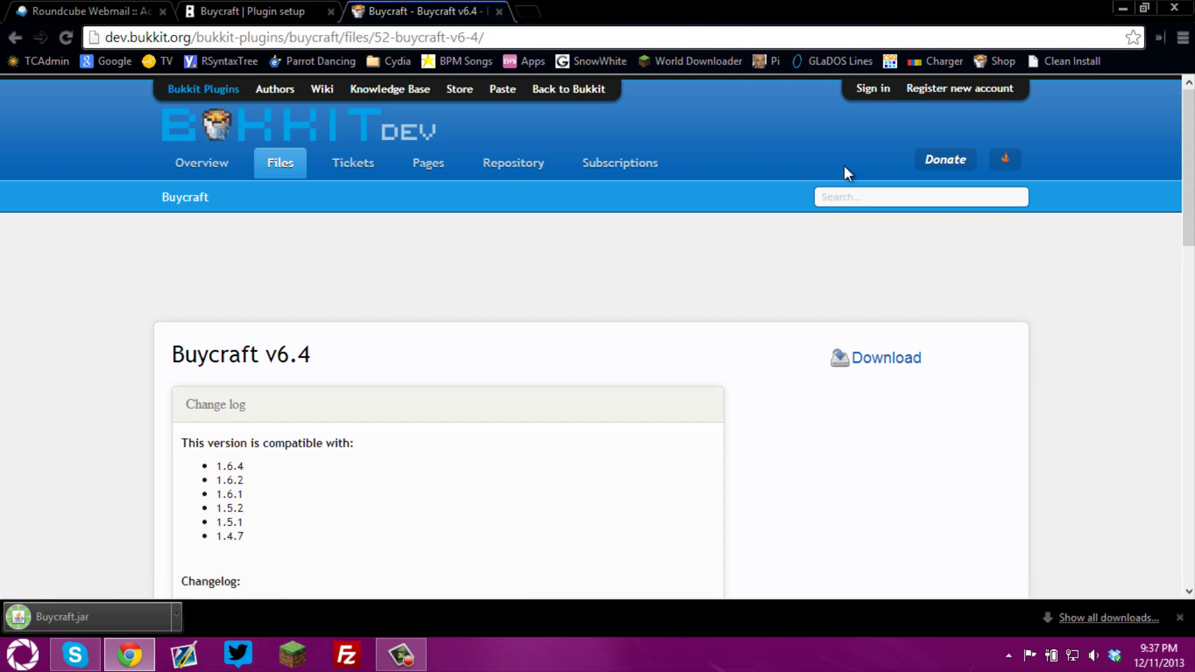
pyautogui.click(1123, 13)
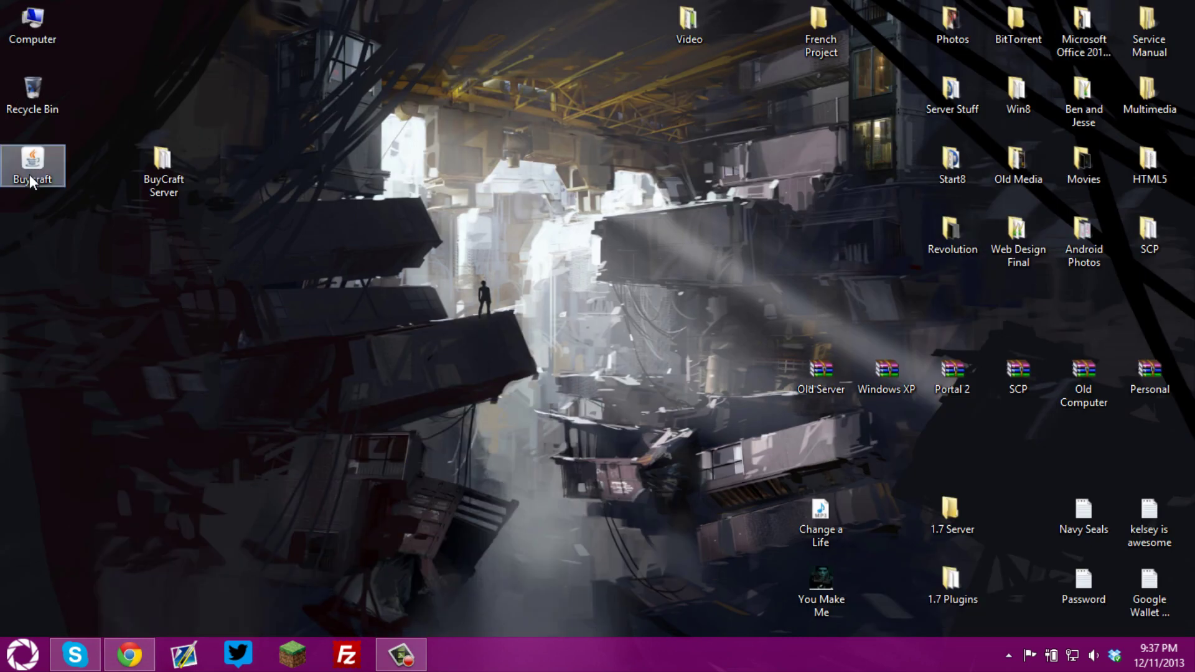
# Move Buycraft.jar into the BuyCraft Server folder and launch the Start Server script
pyautogui.moveTo(217, 227); pyautogui.dragTo(230, 174)
pyautogui.doubleClick(184, 181)
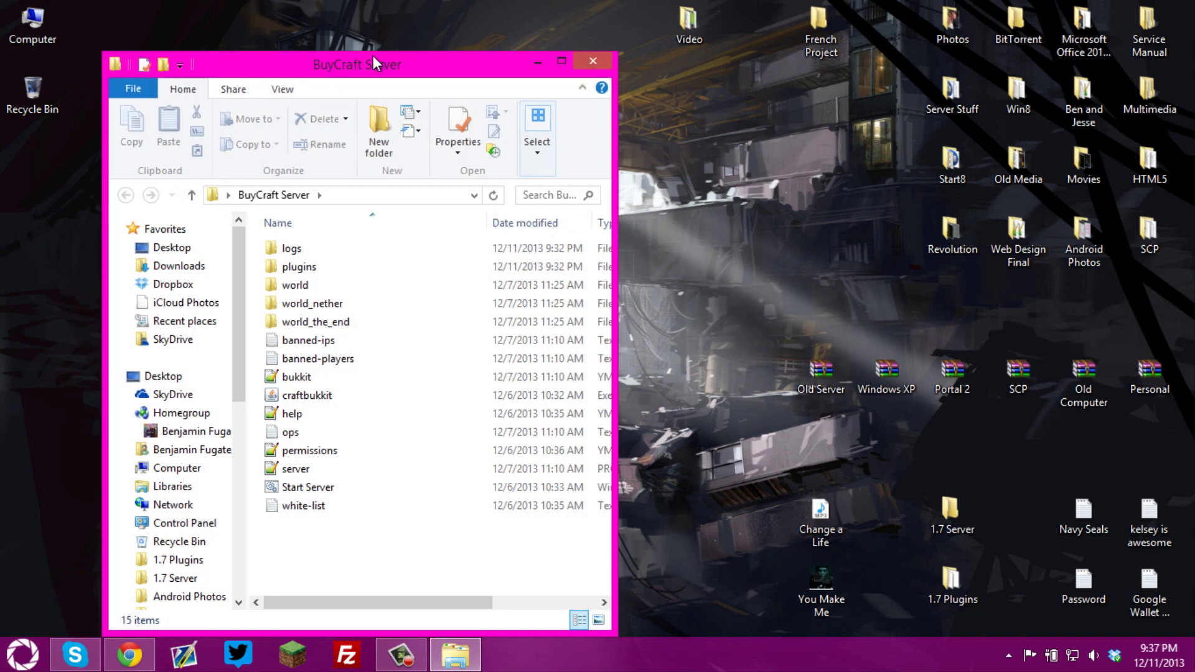
pyautogui.moveTo(373, 56); pyautogui.dragTo(680, 44)
pyautogui.moveTo(228, 160); pyautogui.dragTo(655, 244)
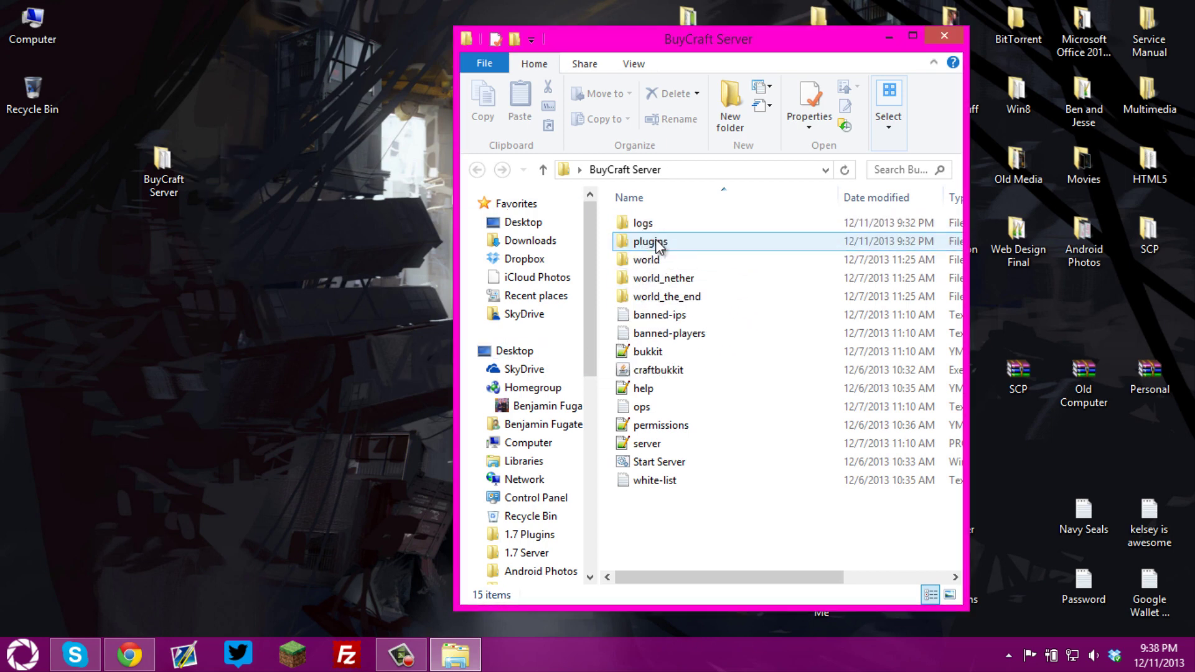
pyautogui.doubleClick(655, 464)
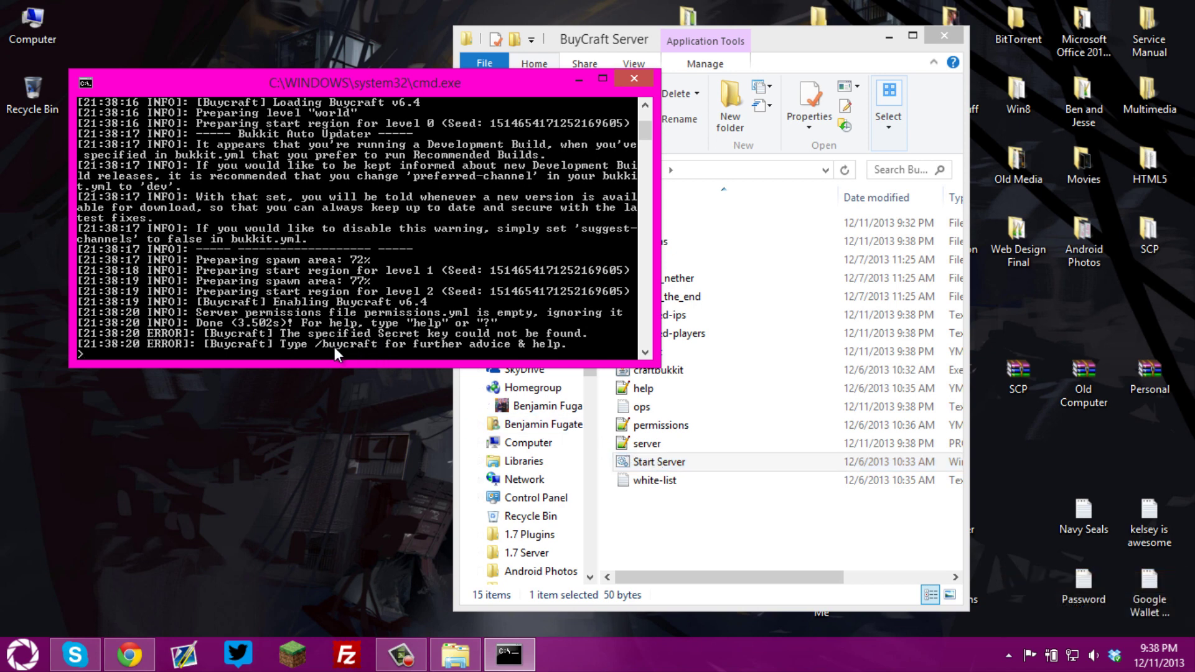
pyautogui.click(129, 654)
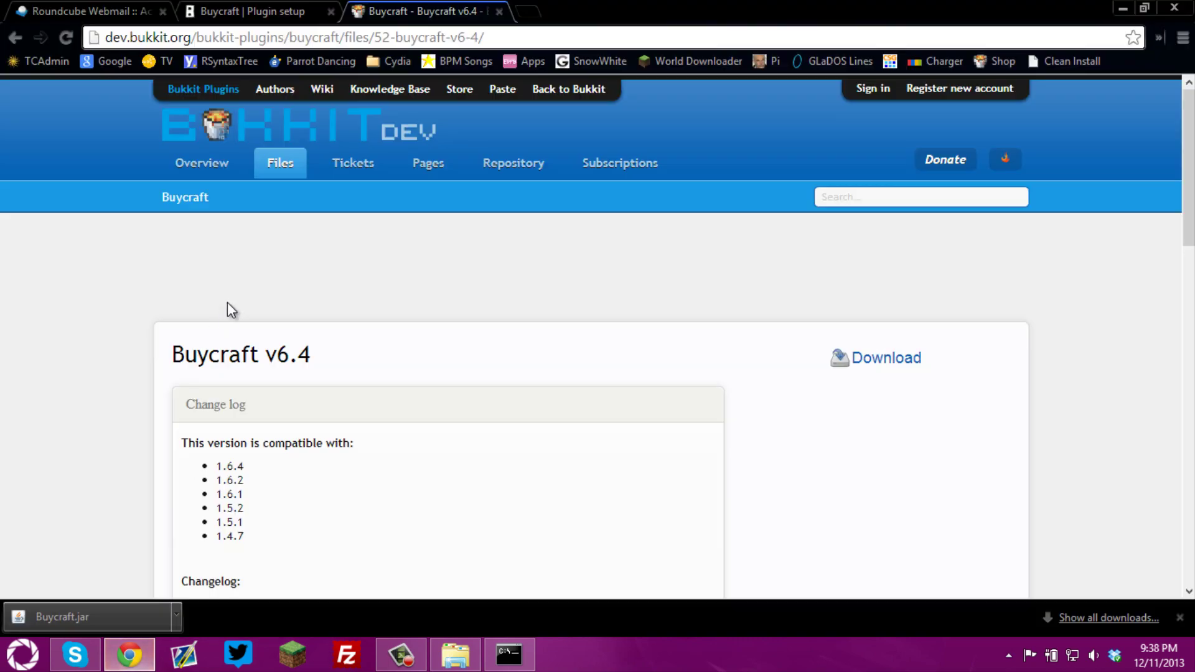
# Close the BukkitDev tab and copy the /buycraft secret command from Plugin setup
pyautogui.click(499, 12)
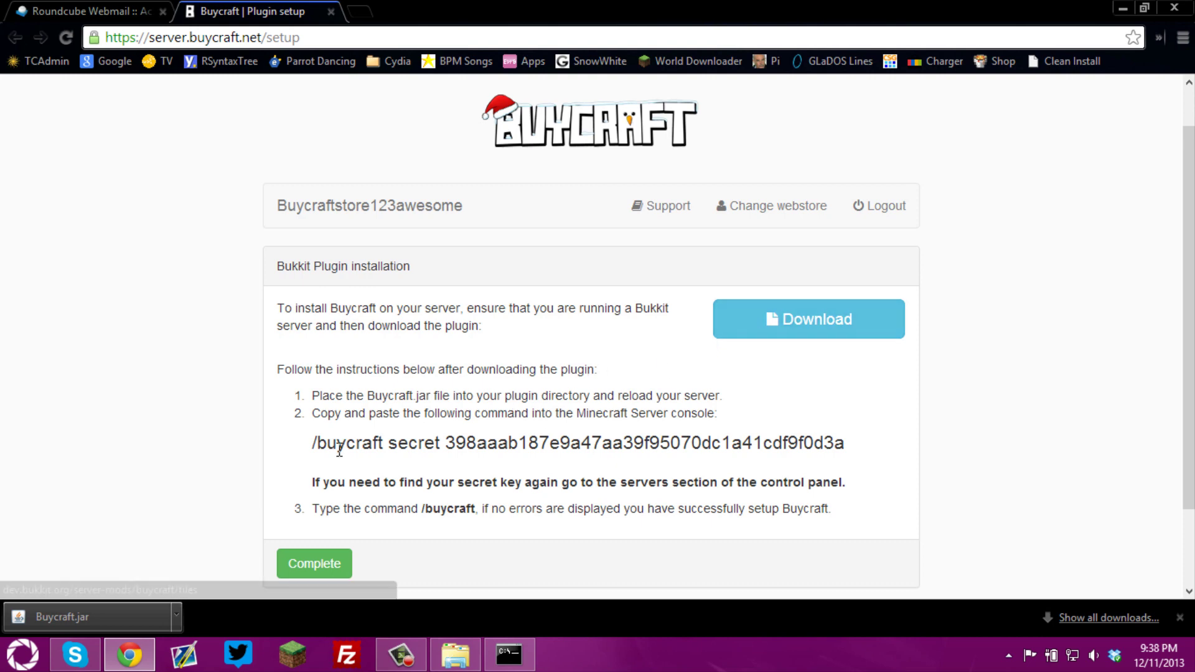
pyautogui.moveTo(320, 440); pyautogui.dragTo(846, 439)
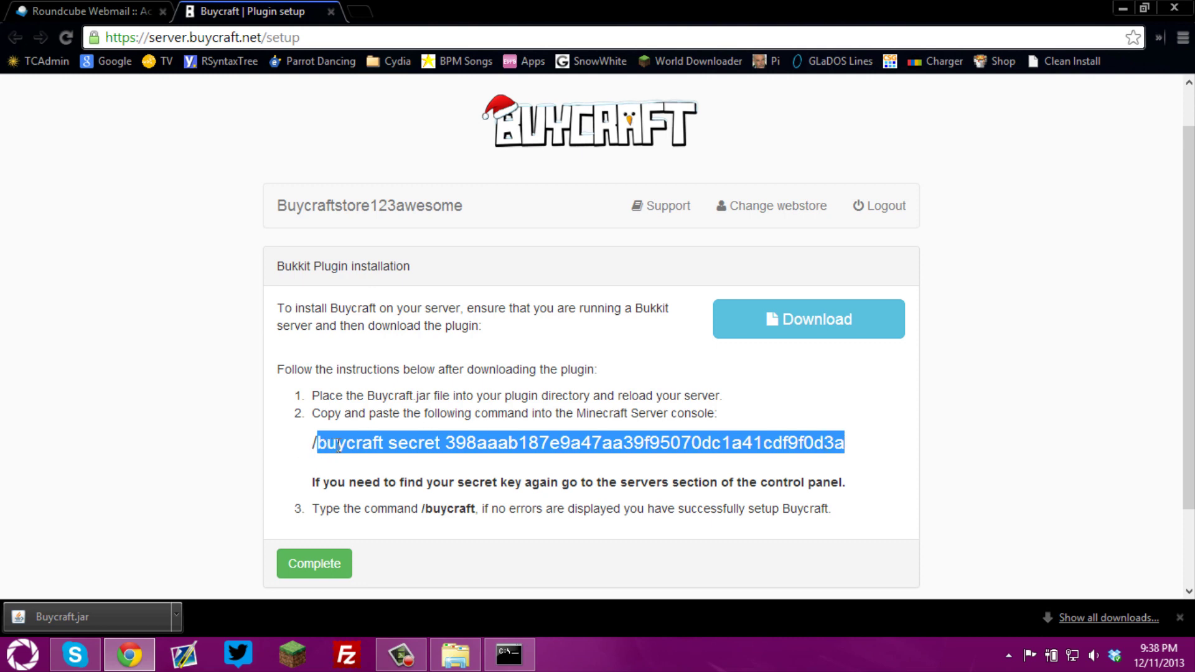
pyautogui.rightClick(364, 443)
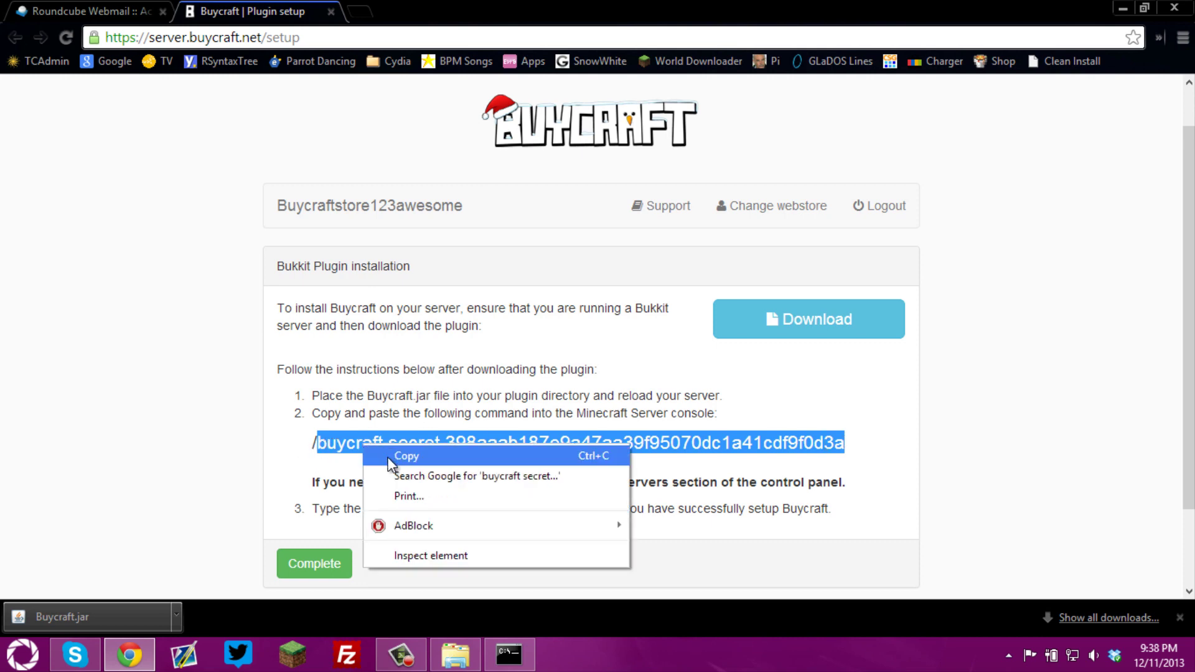
pyautogui.click(391, 451)
# Paste and run the /buycraft secret-key command in the server console
pyautogui.click(507, 652)
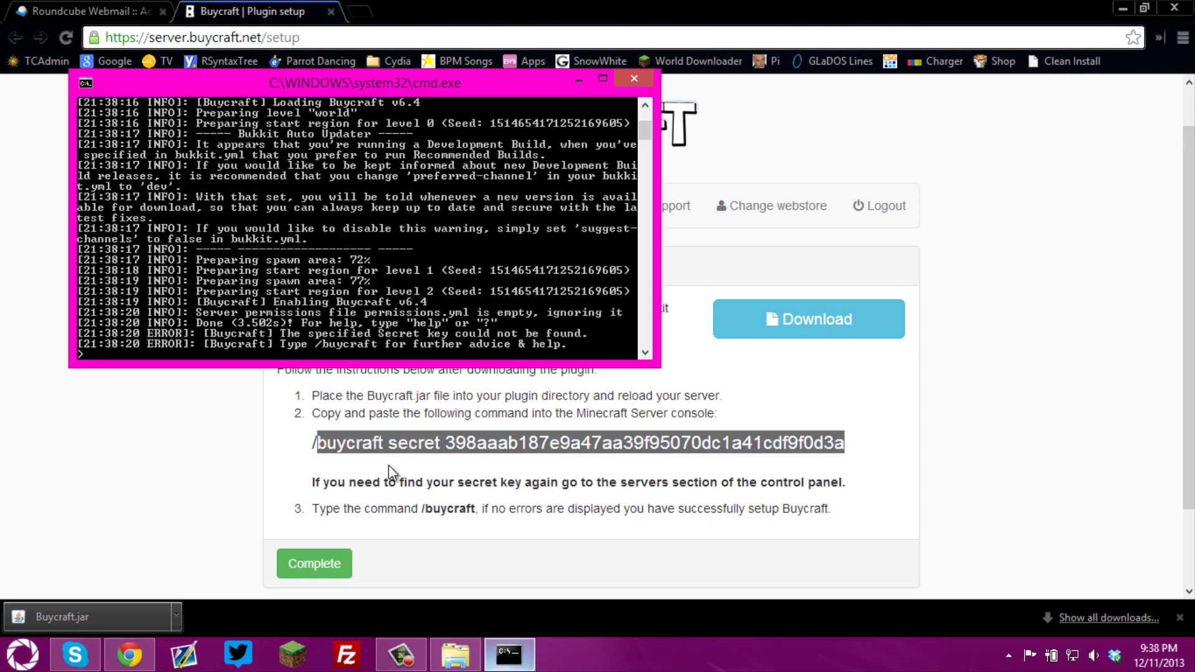
pyautogui.rightClick(96, 357)
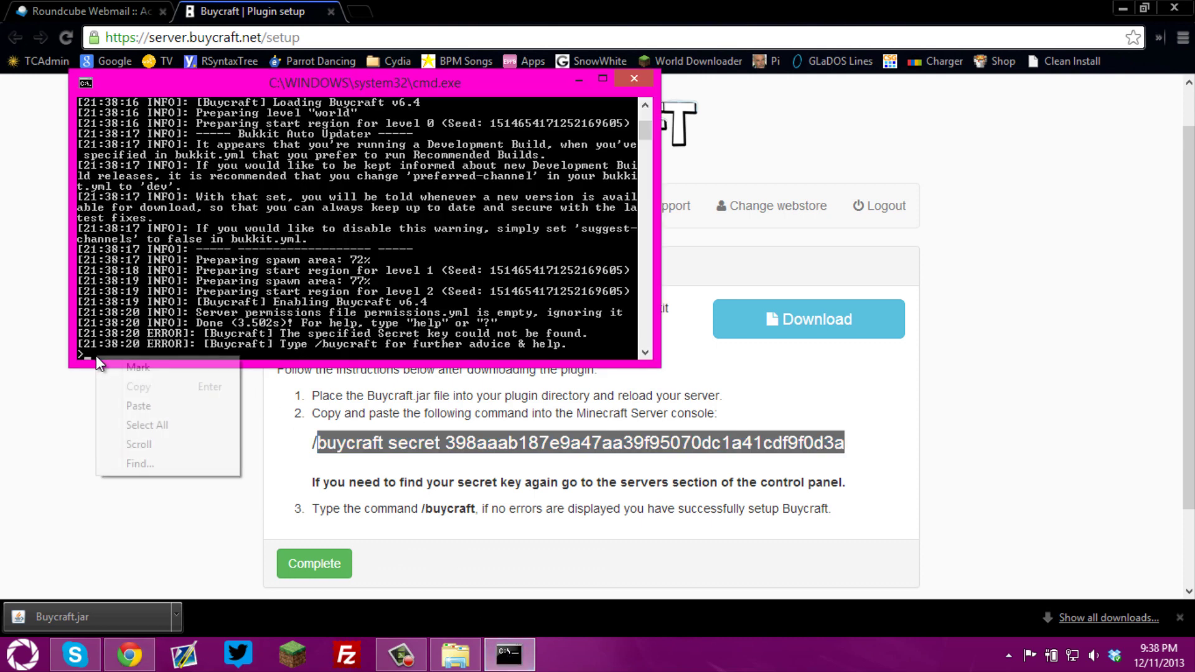
pyautogui.click(126, 407)
pyautogui.press('Return')
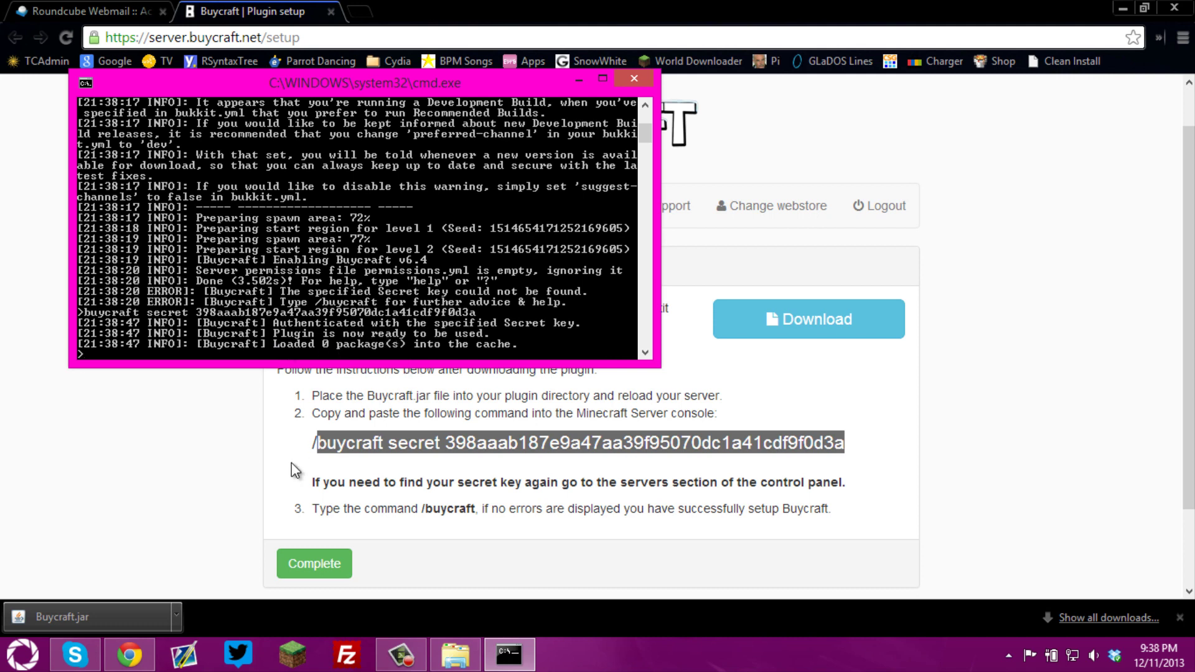
pyautogui.click(130, 475)
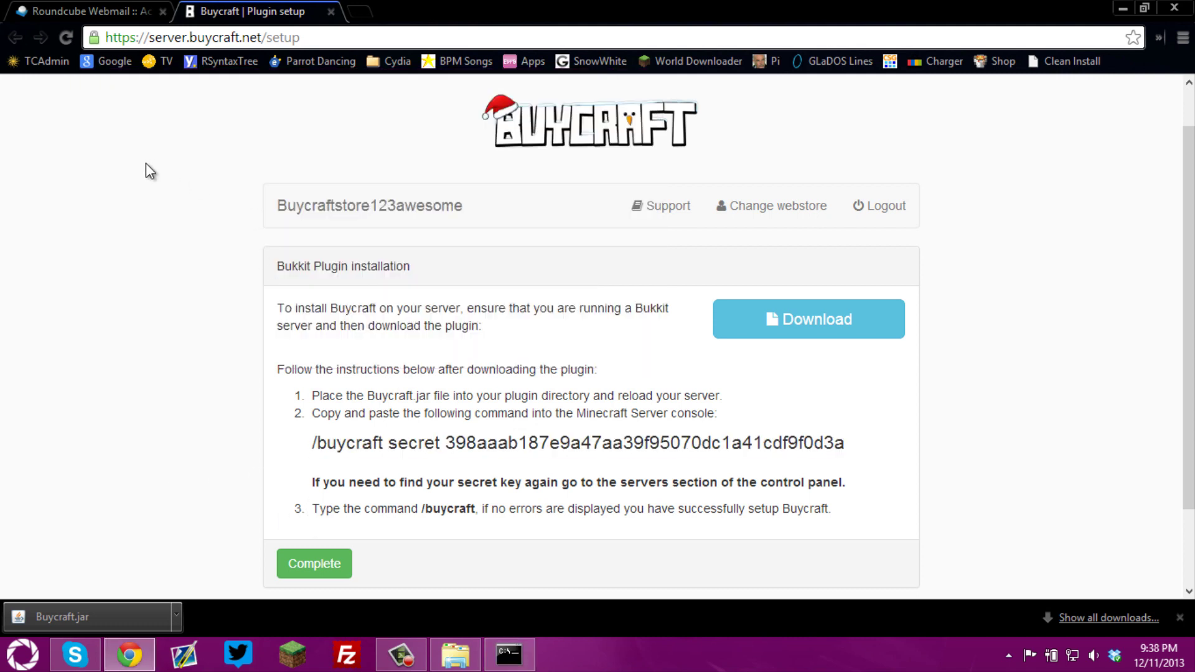
# Mark the installation Complete and continue to the webstore dashboard
pyautogui.click(305, 566)
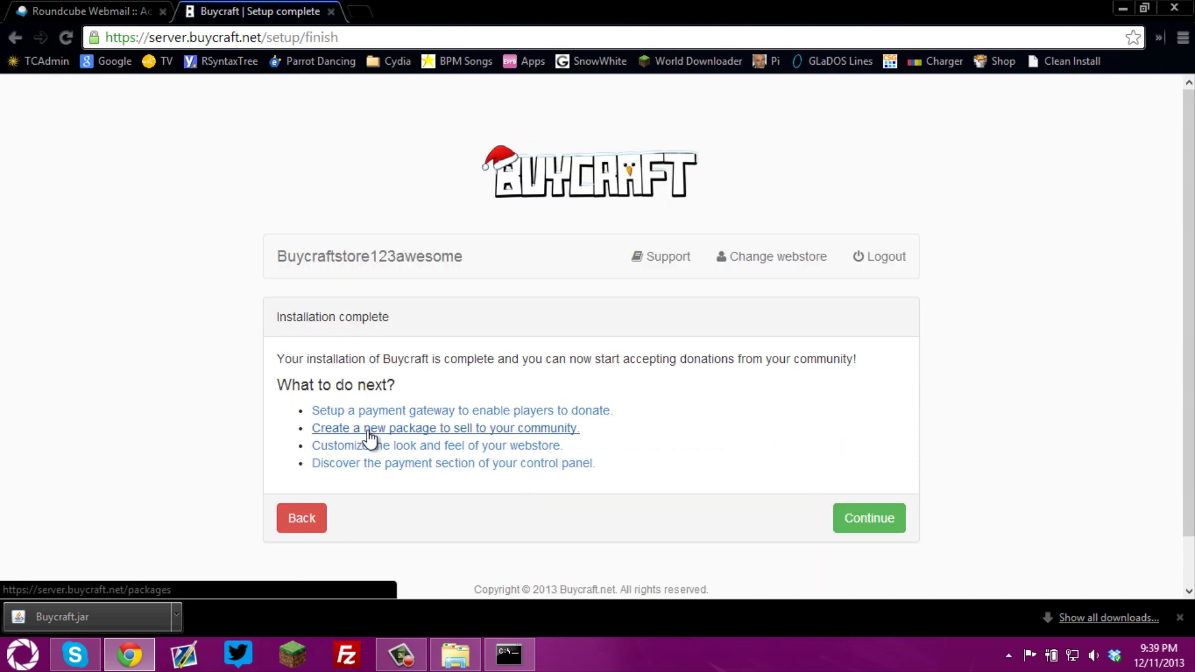
pyautogui.click(876, 533)
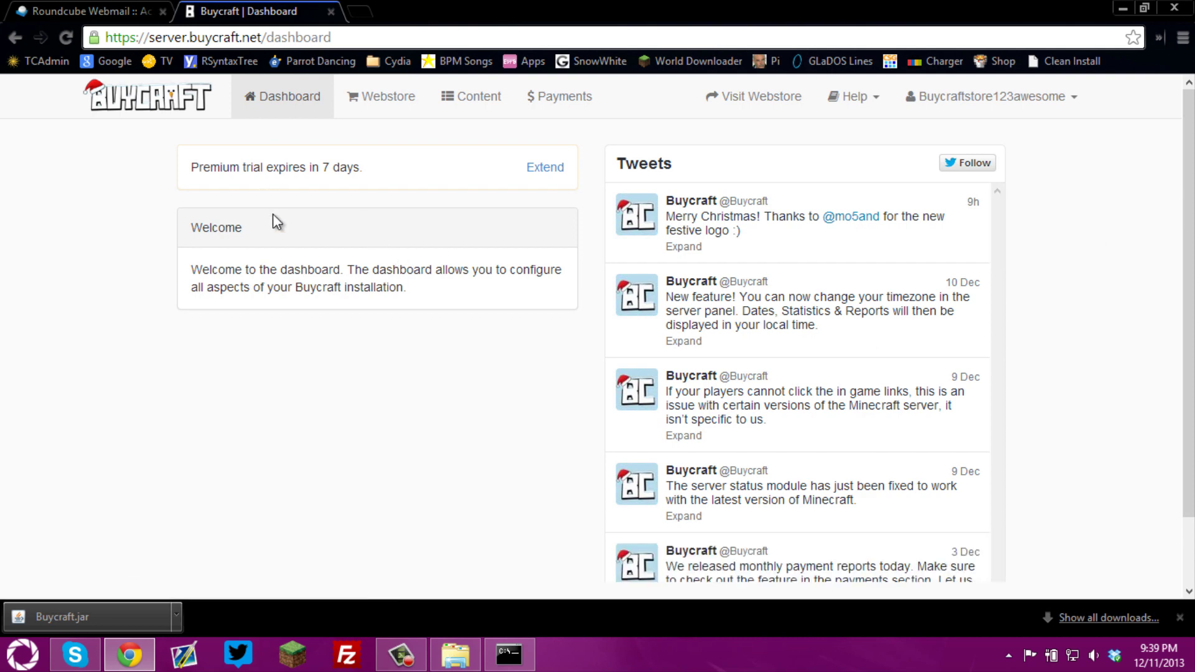
# Add Paypal as a new gateway under Webstore payment settings
pyautogui.click(385, 100)
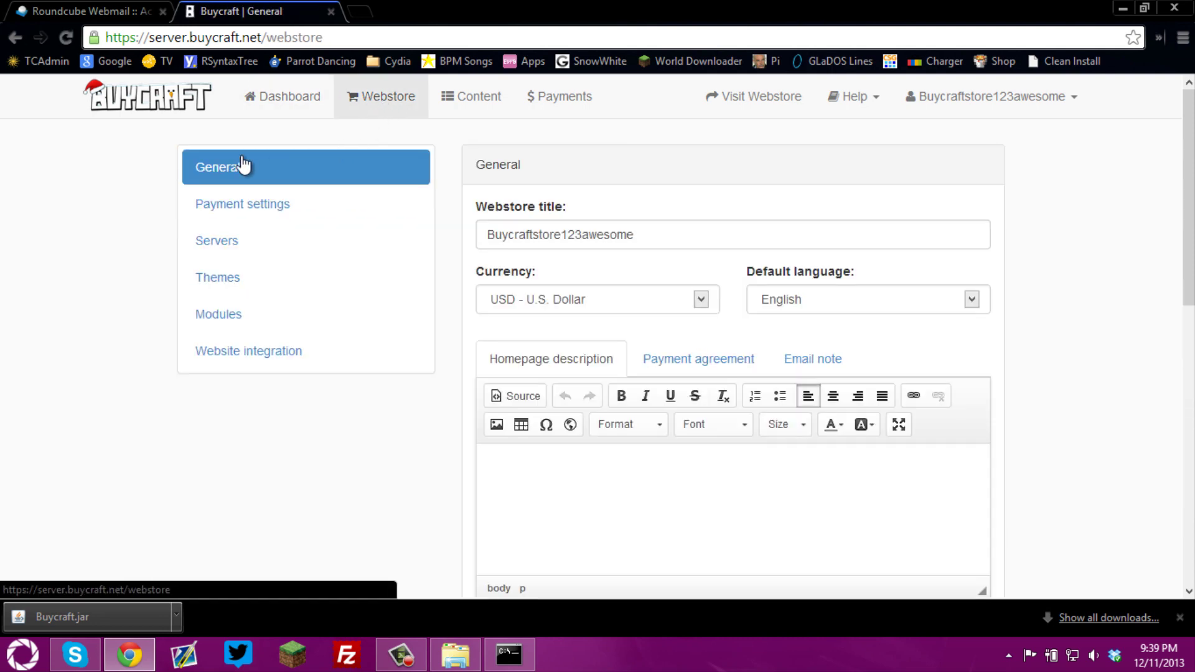
pyautogui.moveTo(1187, 175)
pyautogui.mouseDown()
pyautogui.moveTo(1184, 347)
pyautogui.moveTo(1182, 163)
pyautogui.mouseUp()
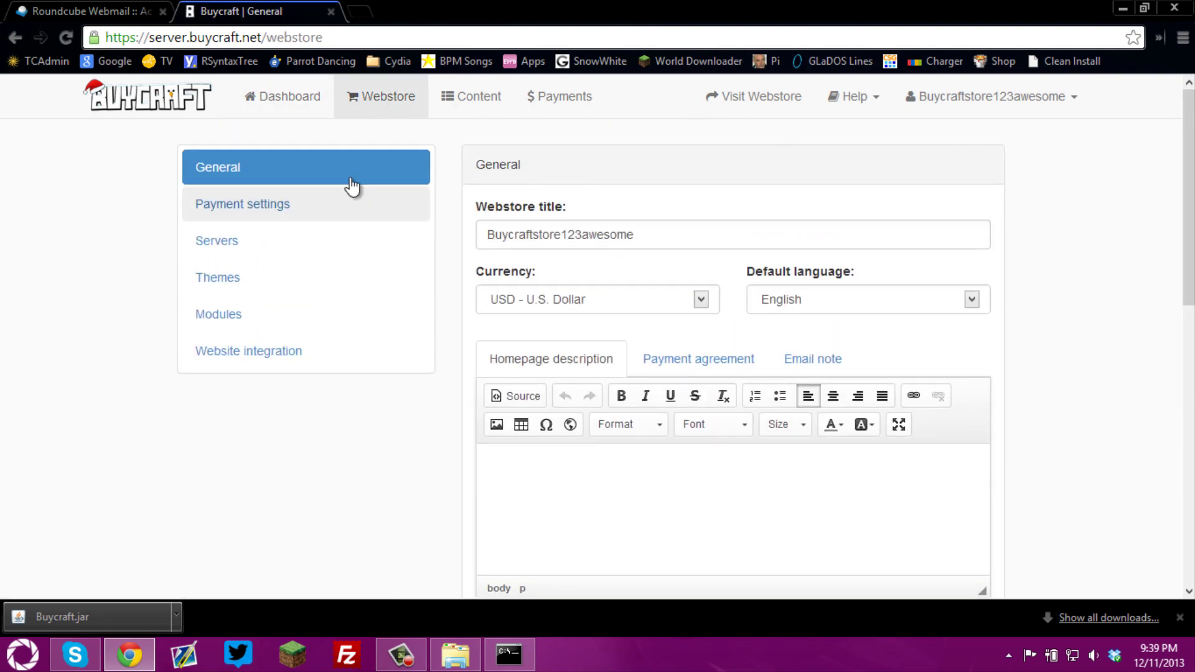
pyautogui.click(270, 205)
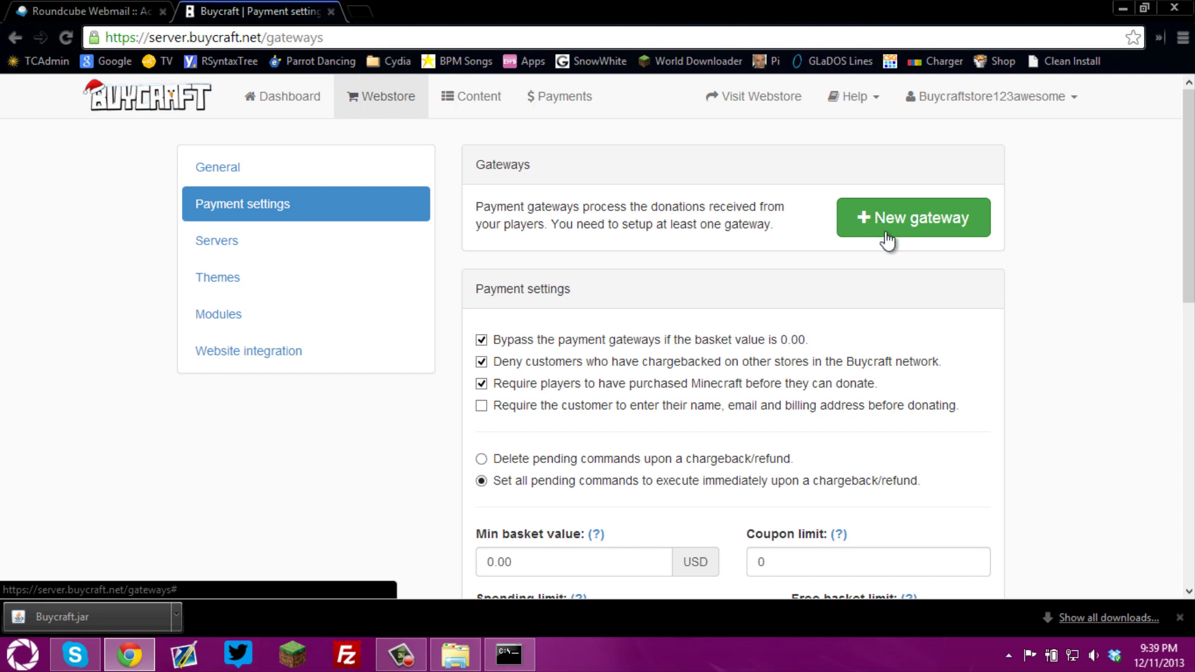
pyautogui.click(906, 230)
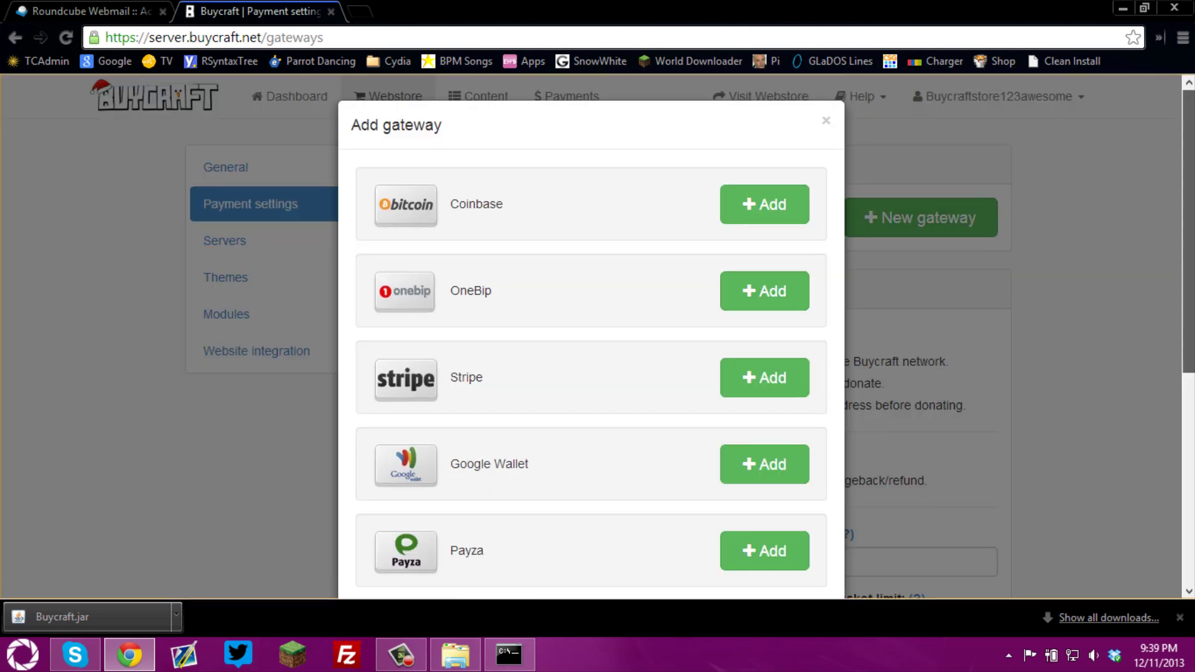
pyautogui.scroll(-5, 960, 205)
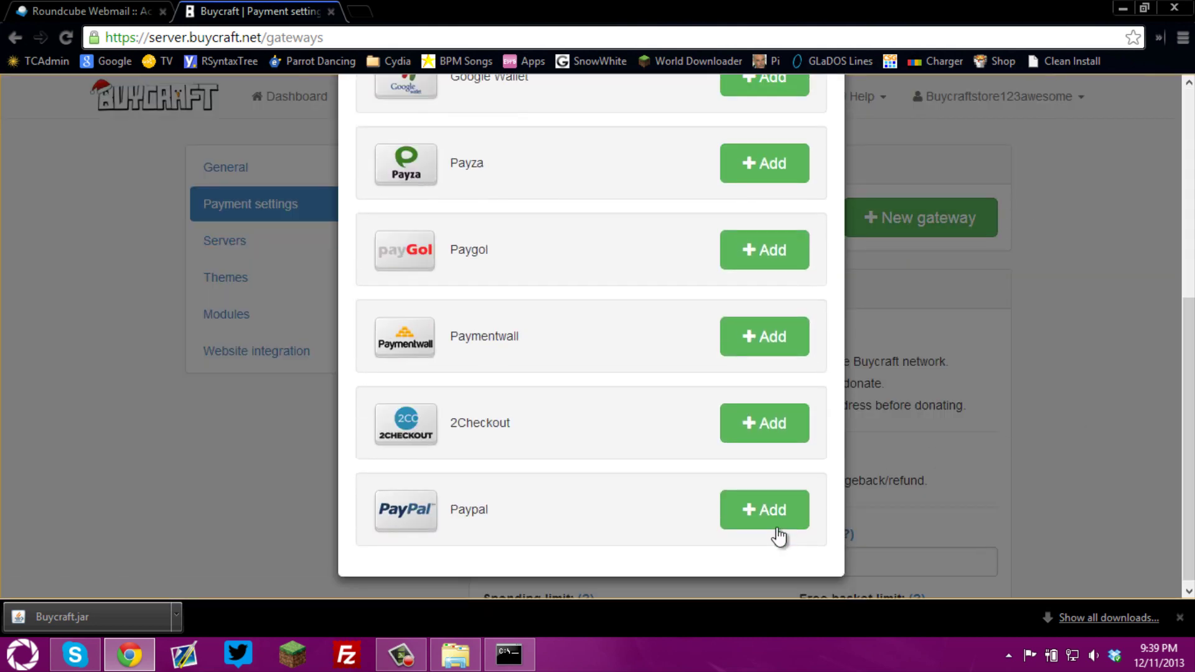
pyautogui.click(781, 523)
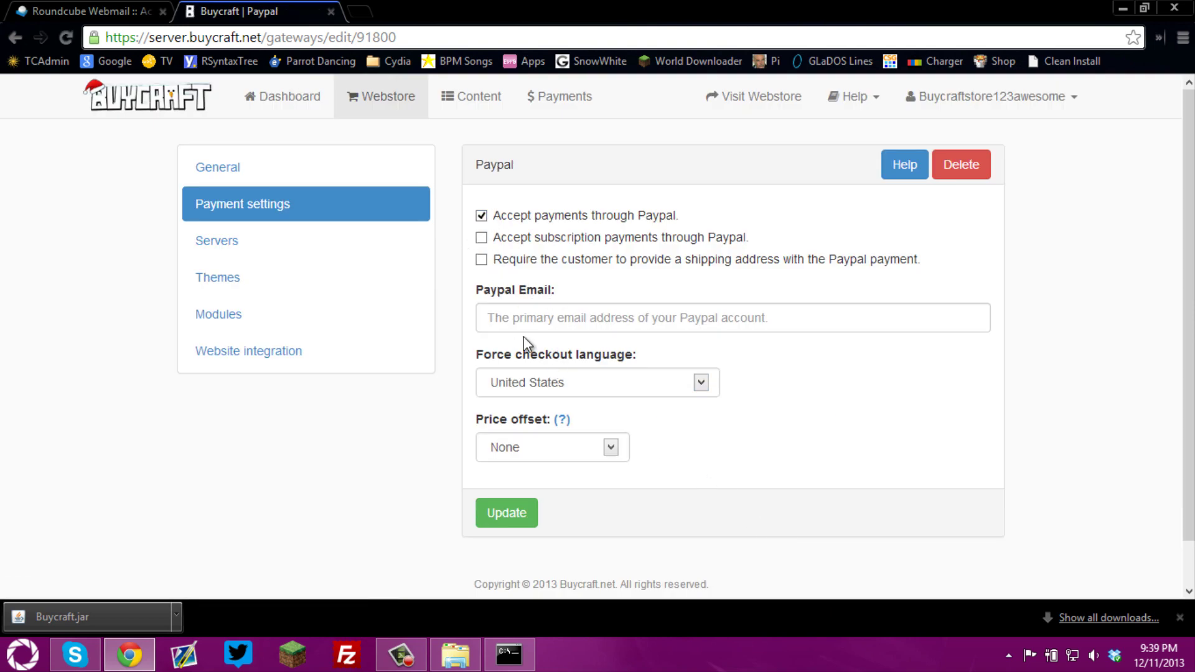
# Enter the seller's PayPal e-mail and save the gateway
pyautogui.click(526, 318)
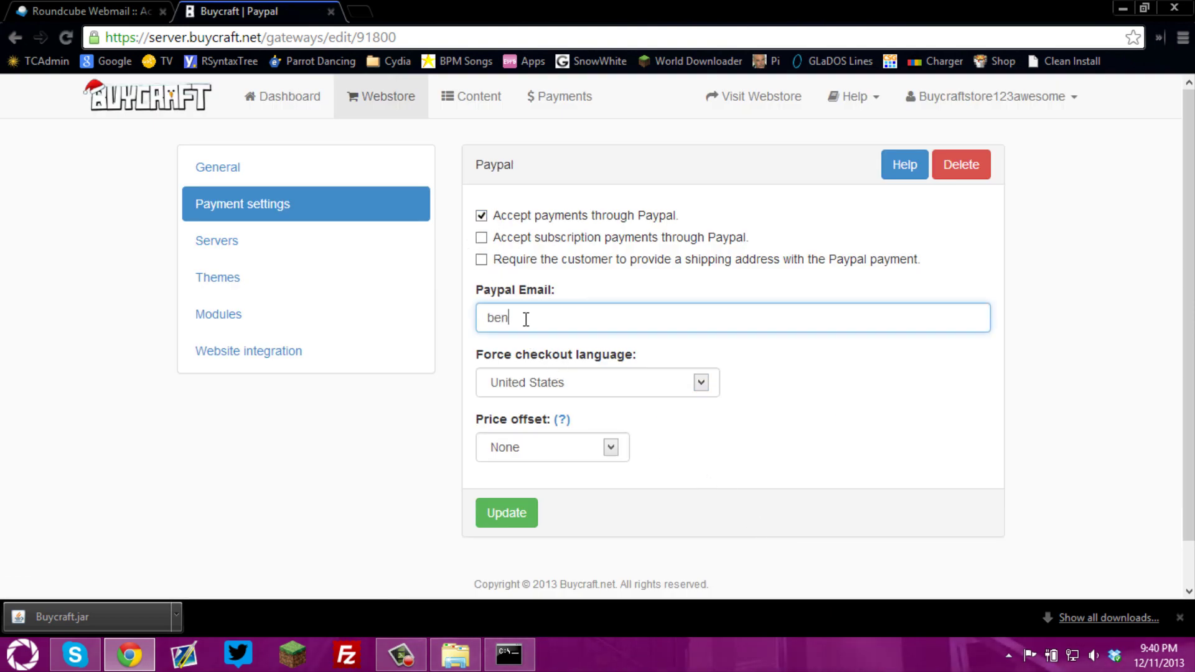
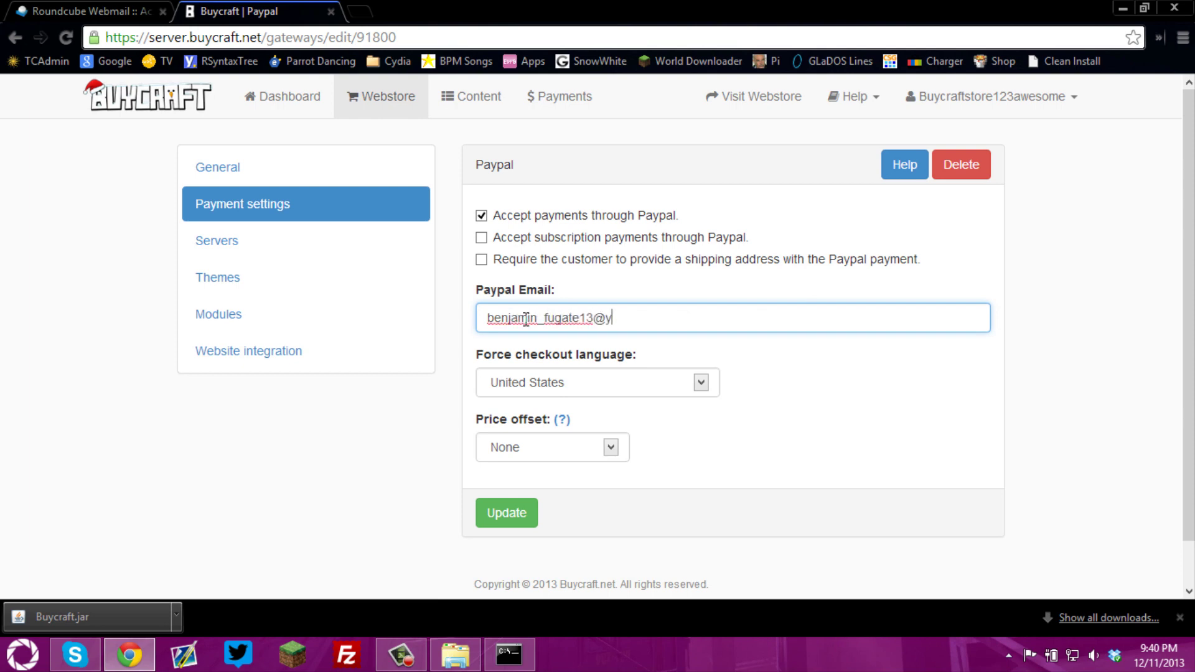
pyautogui.click(502, 517)
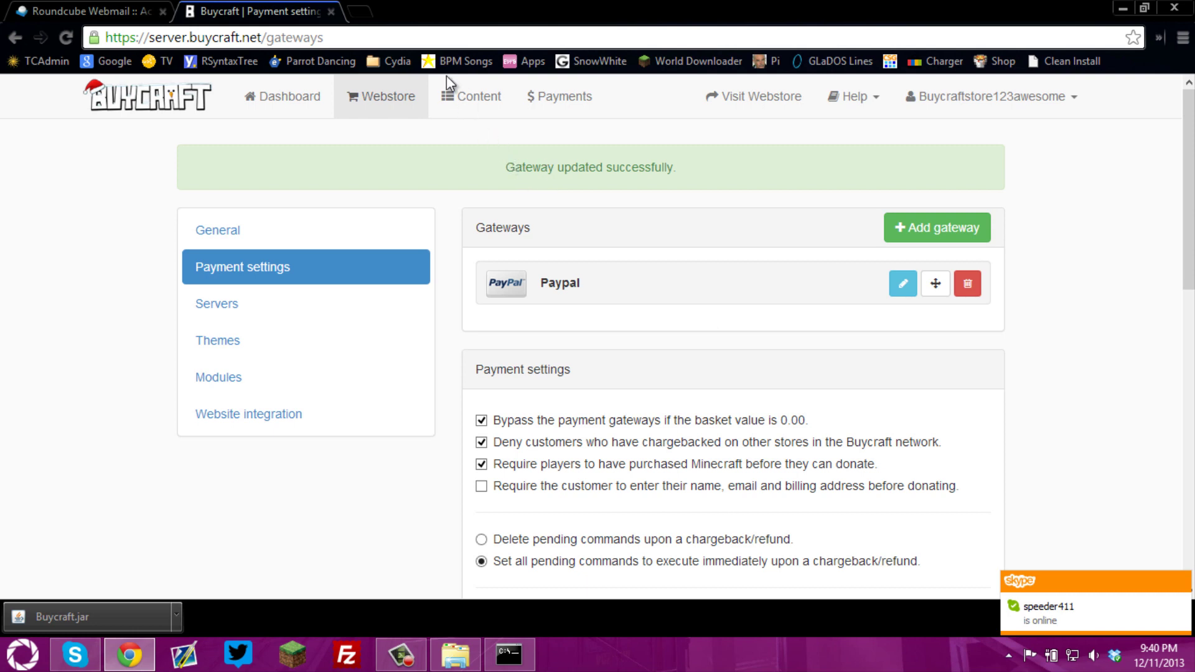
pyautogui.click(496, 96)
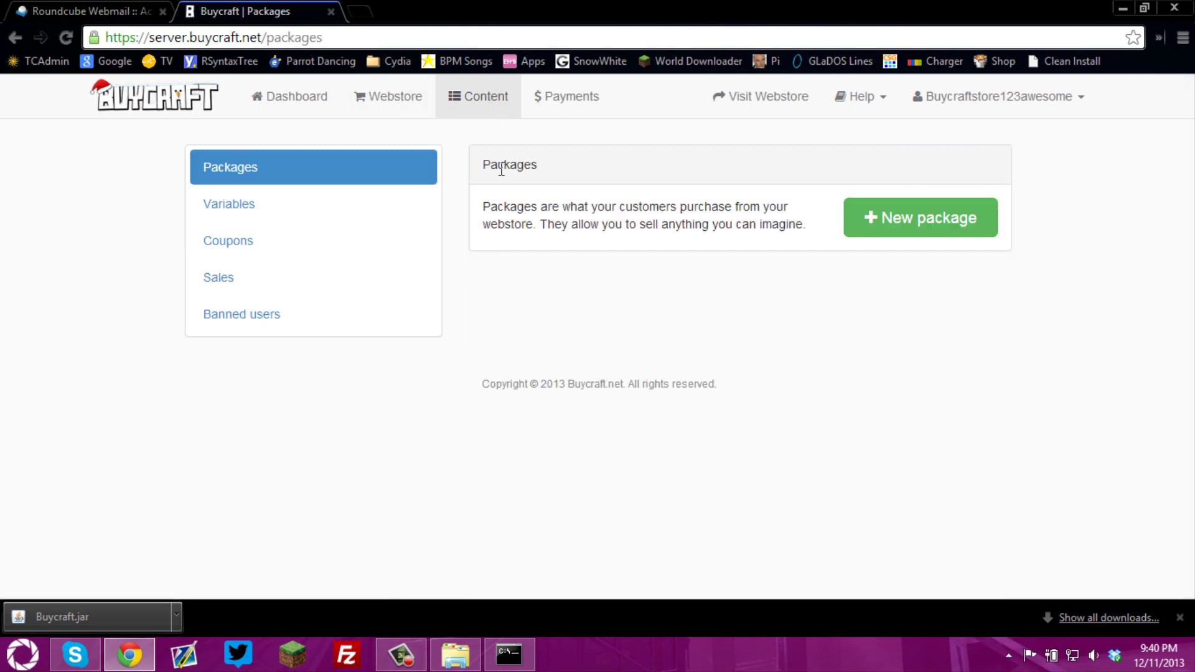
# Create a '5 Wooden Planks' package described 'This will give the buyer 5 wooden planks.'
pyautogui.click(927, 234)
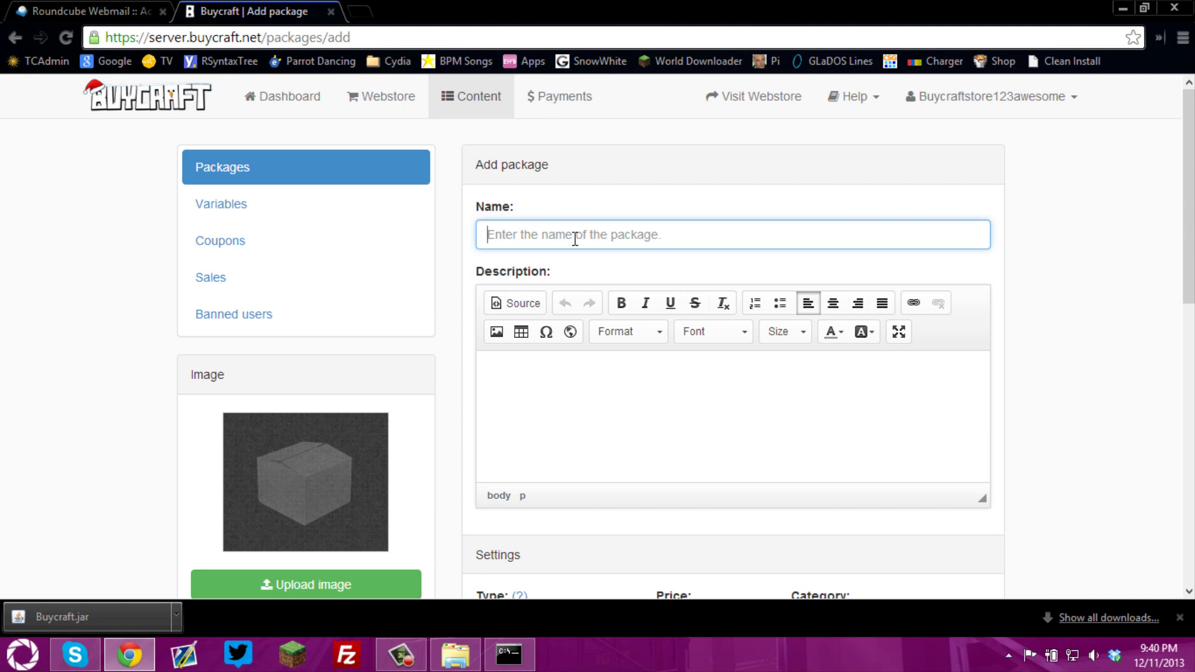
pyautogui.write('5 Woo')
pyautogui.write('den O')
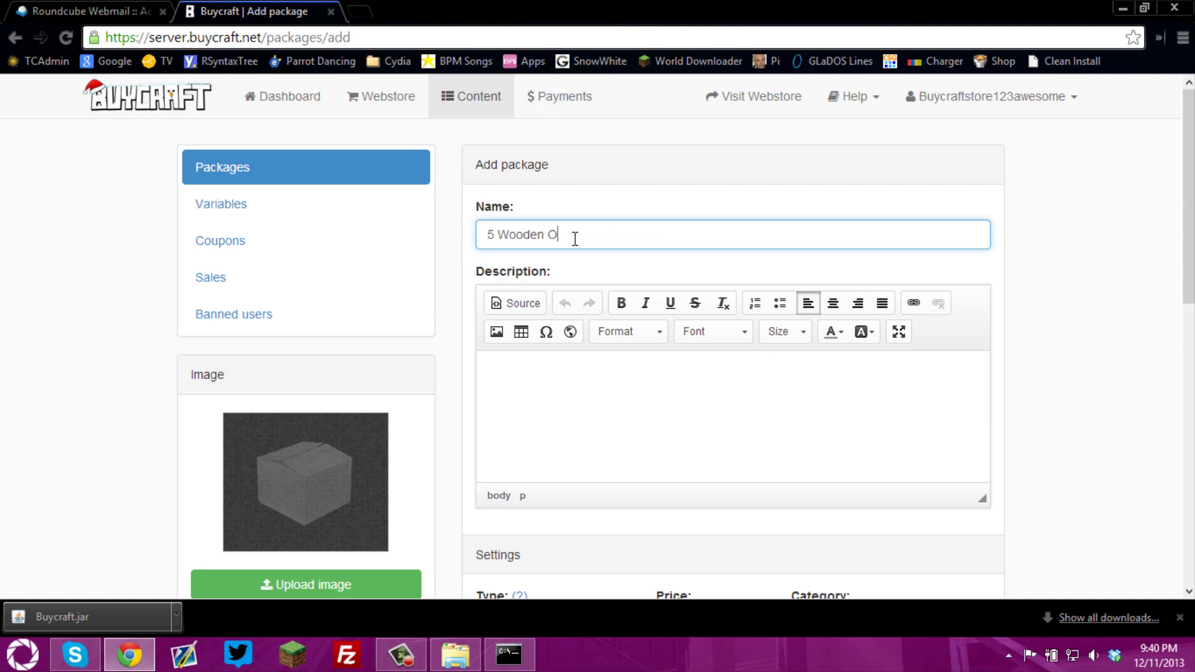
pyautogui.press('BackSpace')
pyautogui.write('Planks')
pyautogui.click(563, 431)
pyautogui.write('This will giv')
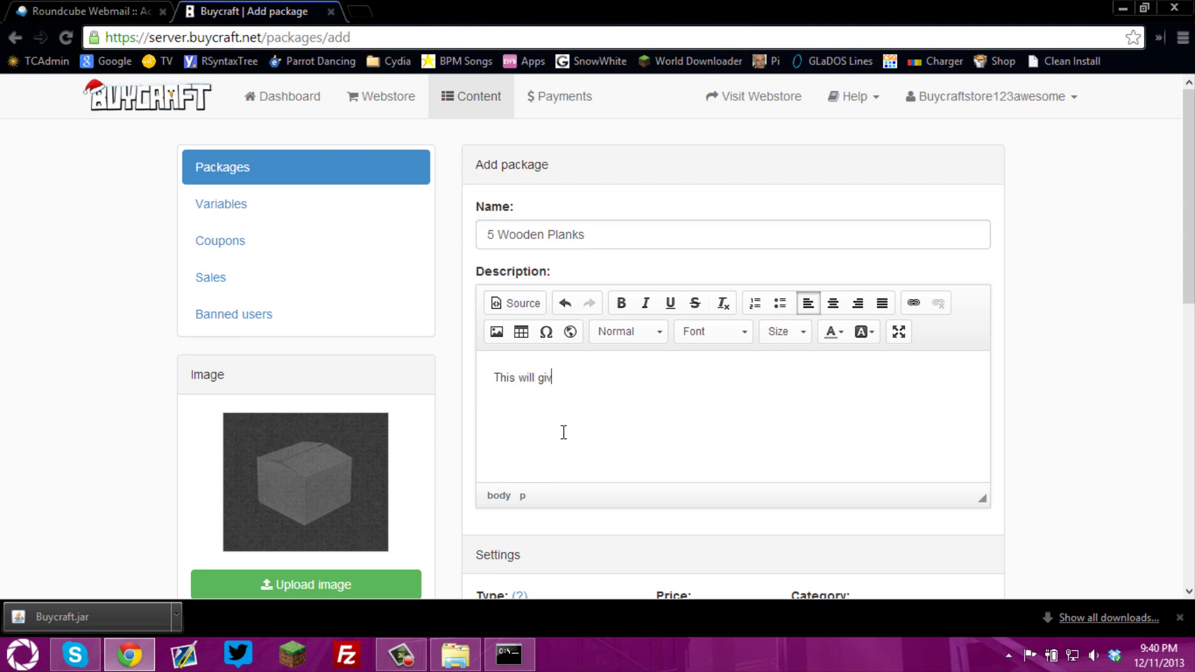
pyautogui.write('e the buyer 5 wooden planks.')
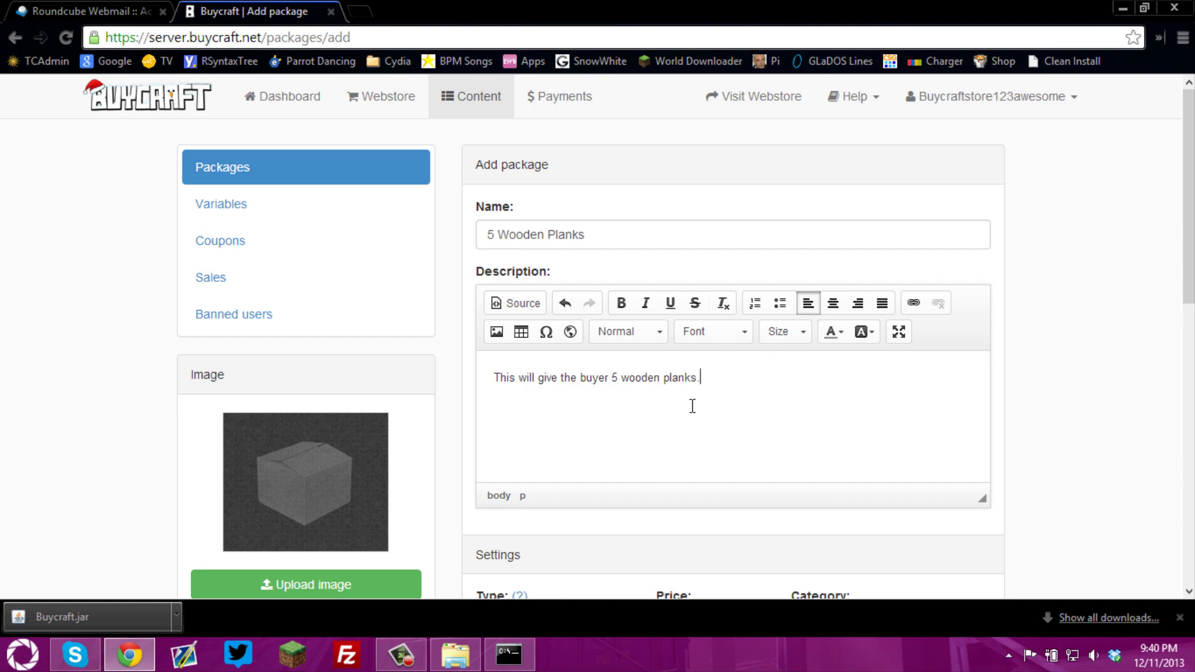
# Keep the package type Single, price it 10.00, and keep category Packages
pyautogui.moveTo(1188, 235); pyautogui.dragTo(1187, 287)
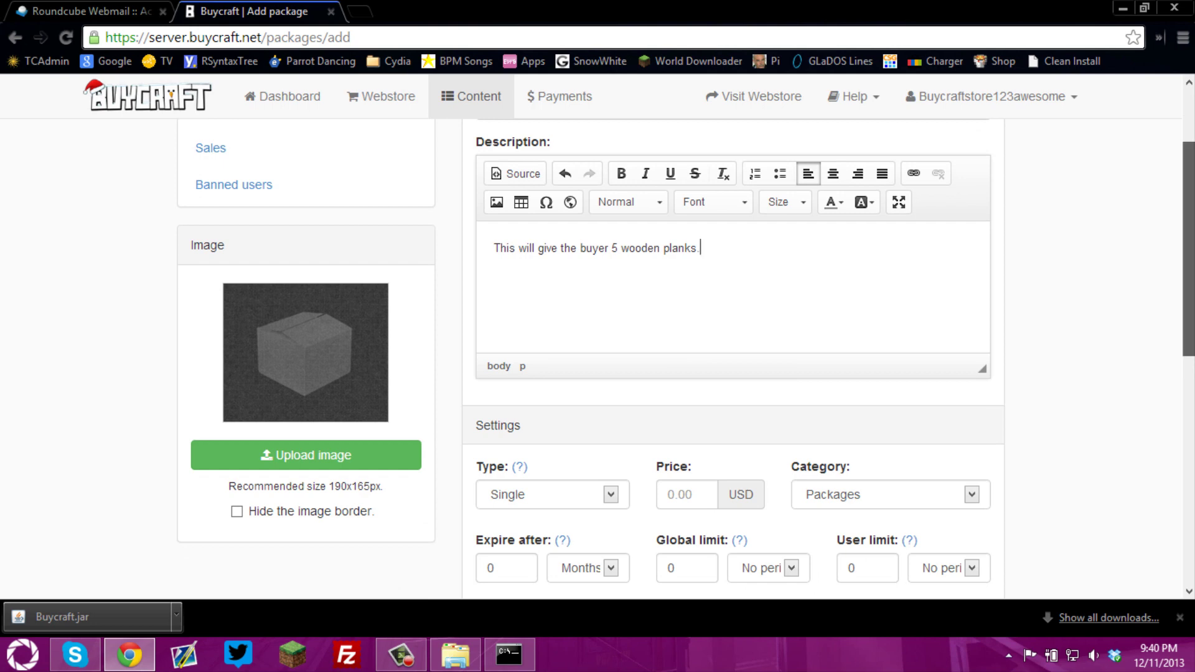
pyautogui.scroll(-1, 1141, 238)
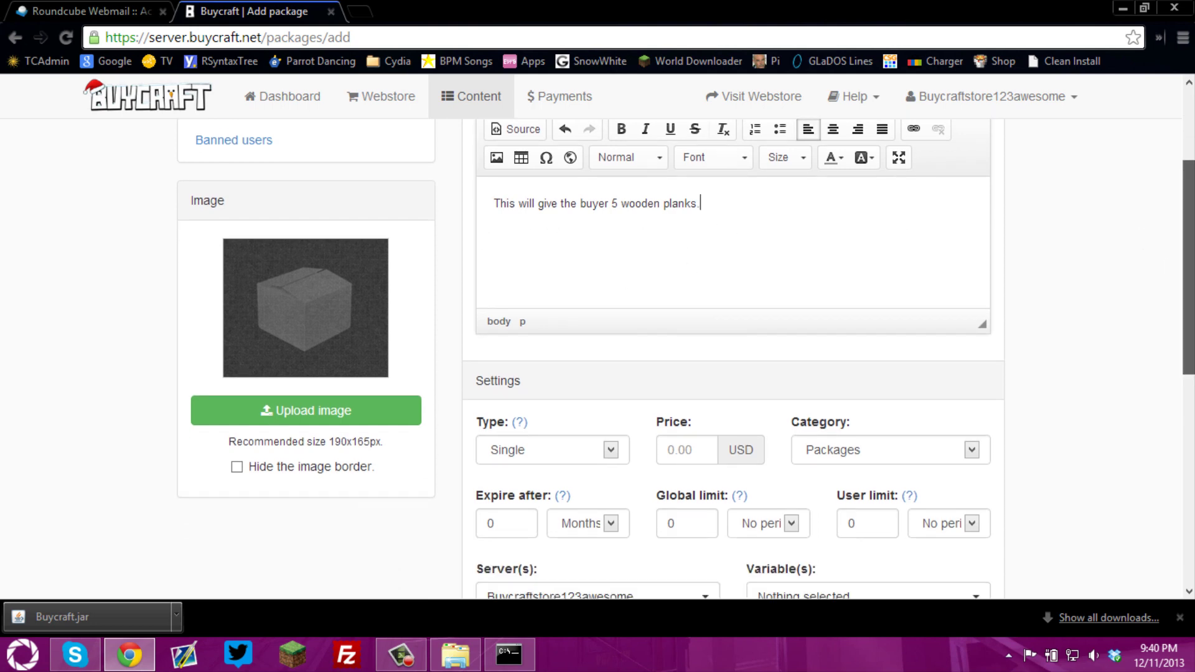
pyautogui.moveTo(1187, 256); pyautogui.dragTo(1186, 339)
pyautogui.click(556, 249)
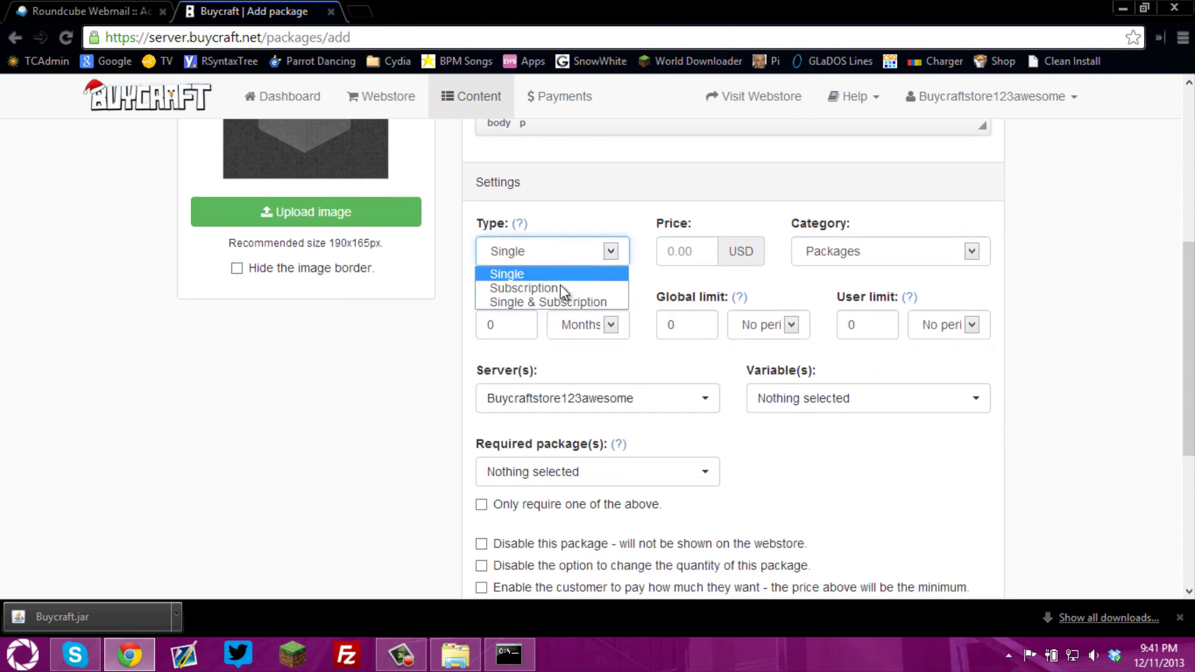
pyautogui.click(667, 252)
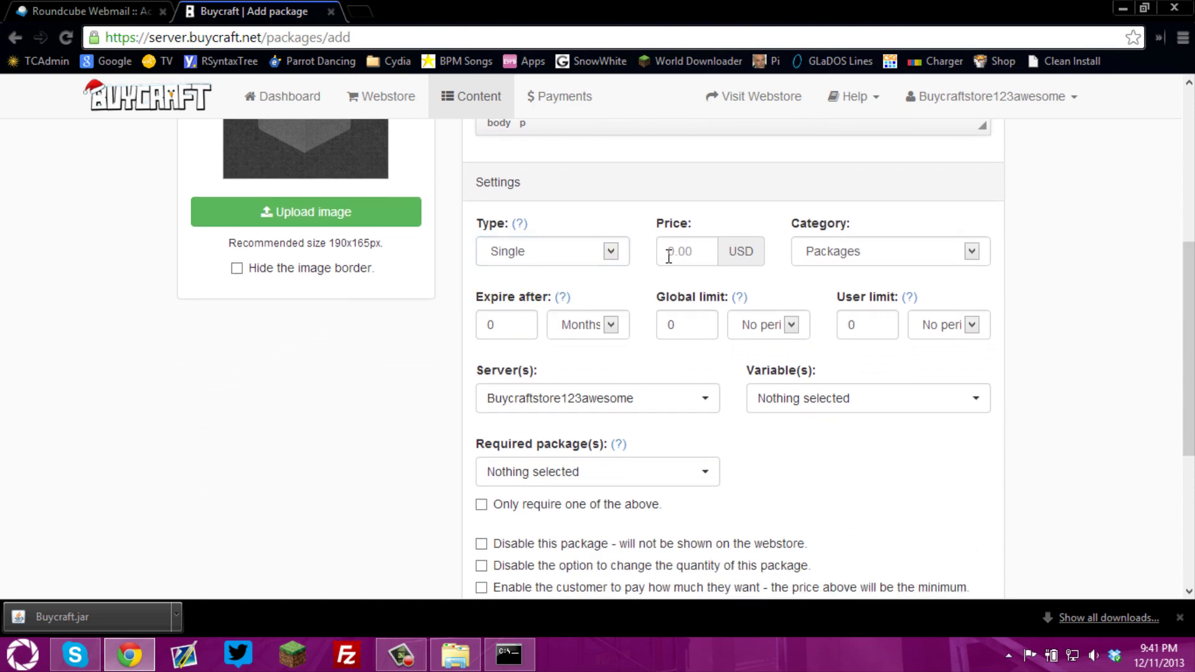
pyautogui.click(673, 254)
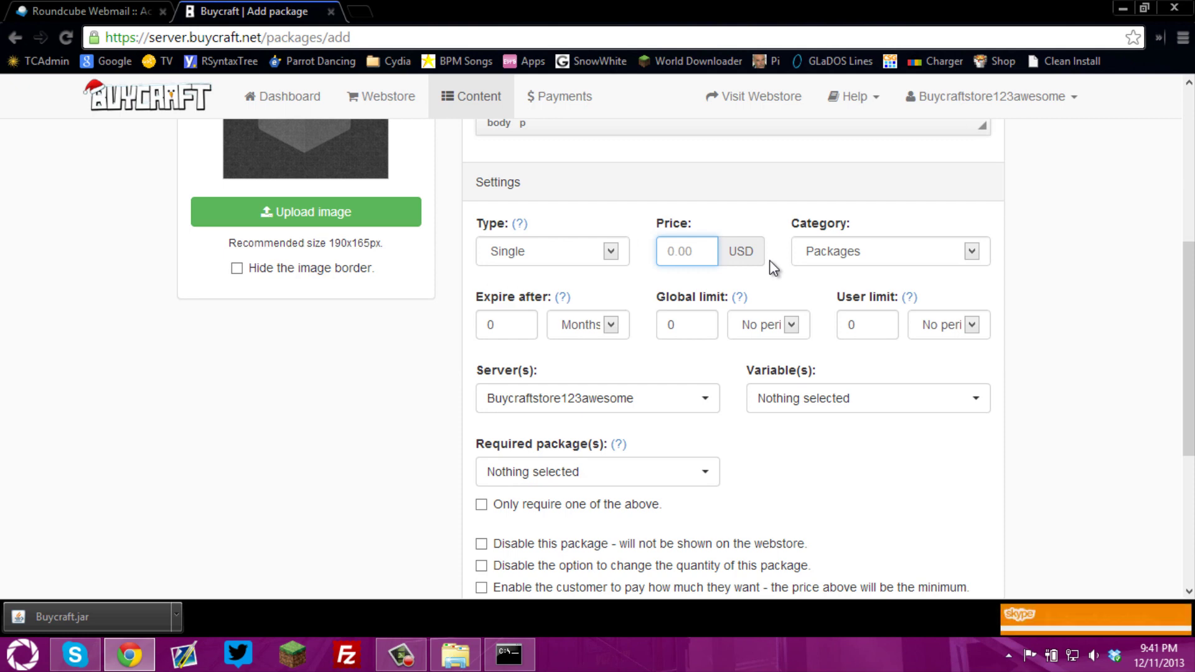
pyautogui.write('10.00')
pyautogui.click(847, 255)
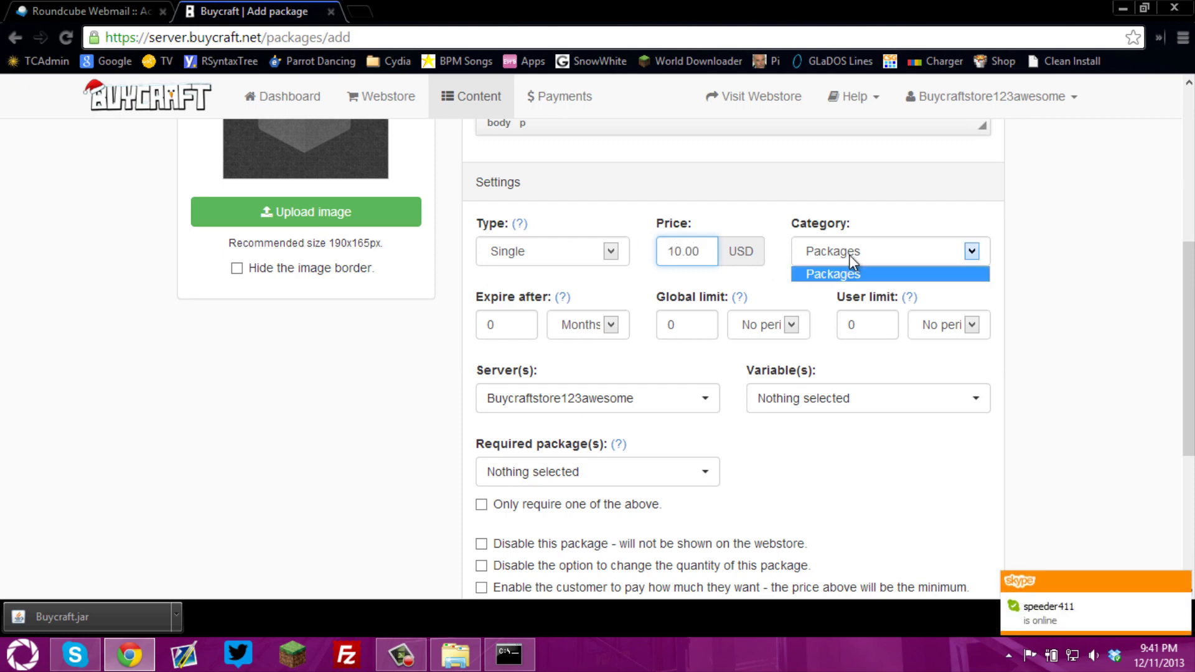
pyautogui.click(850, 270)
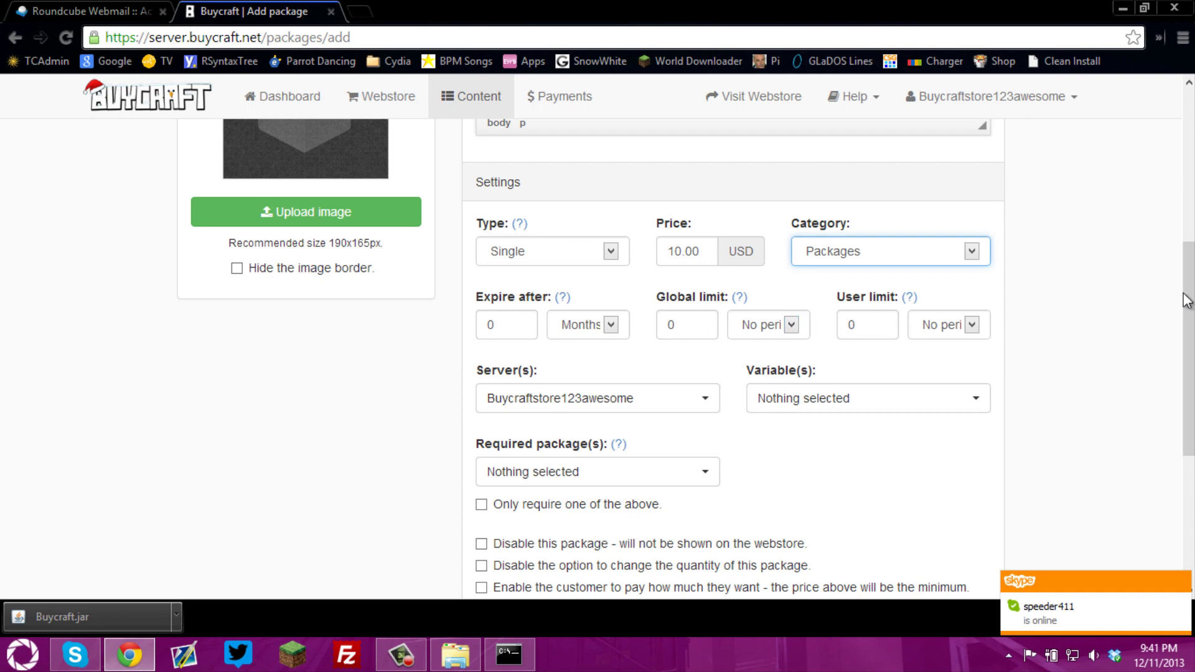
pyautogui.moveTo(1191, 303); pyautogui.dragTo(1189, 425)
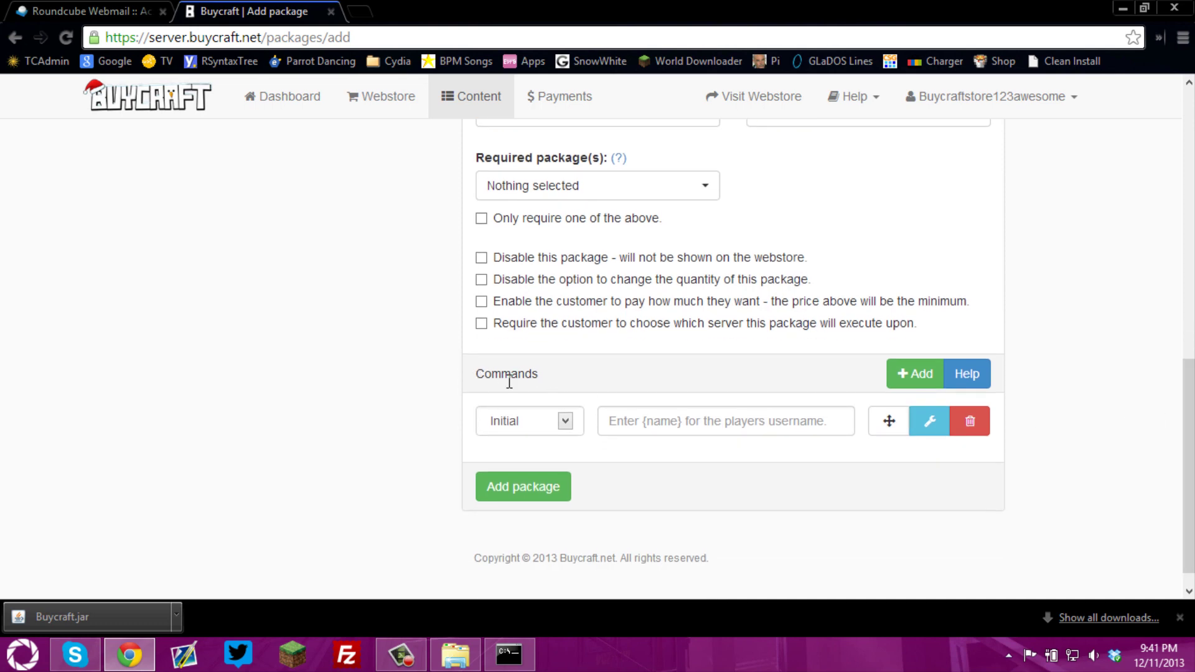
# Keep the command trigger on Initial purchase and try 'give {name}' in the server console
pyautogui.click(539, 417)
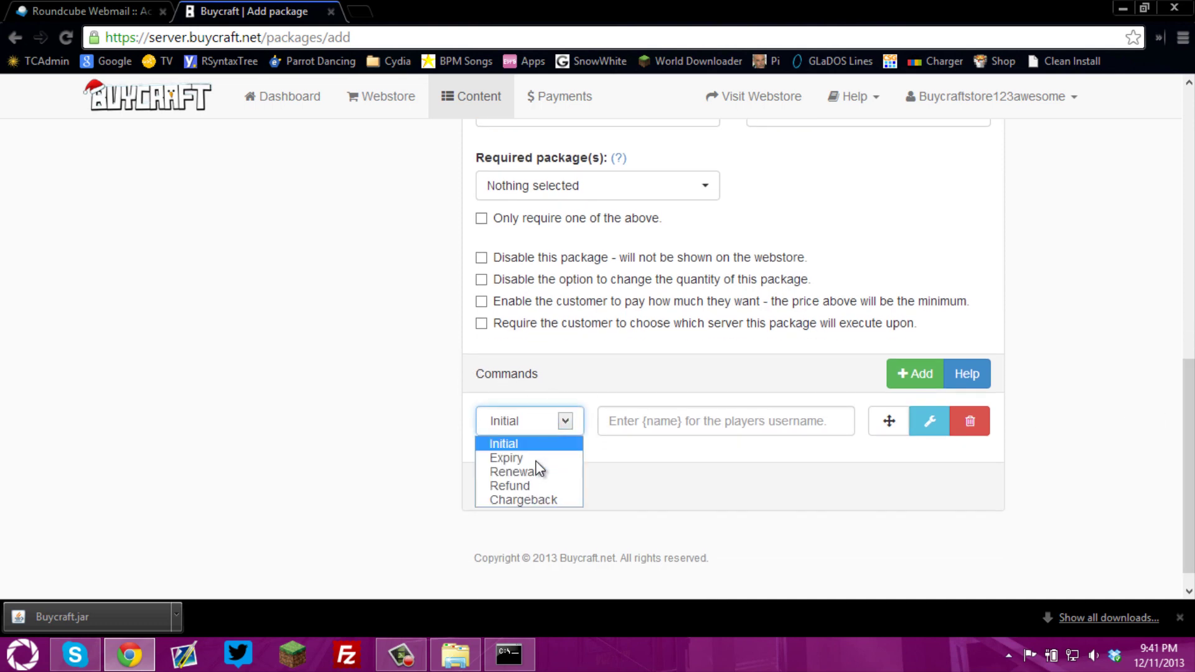
pyautogui.click(591, 404)
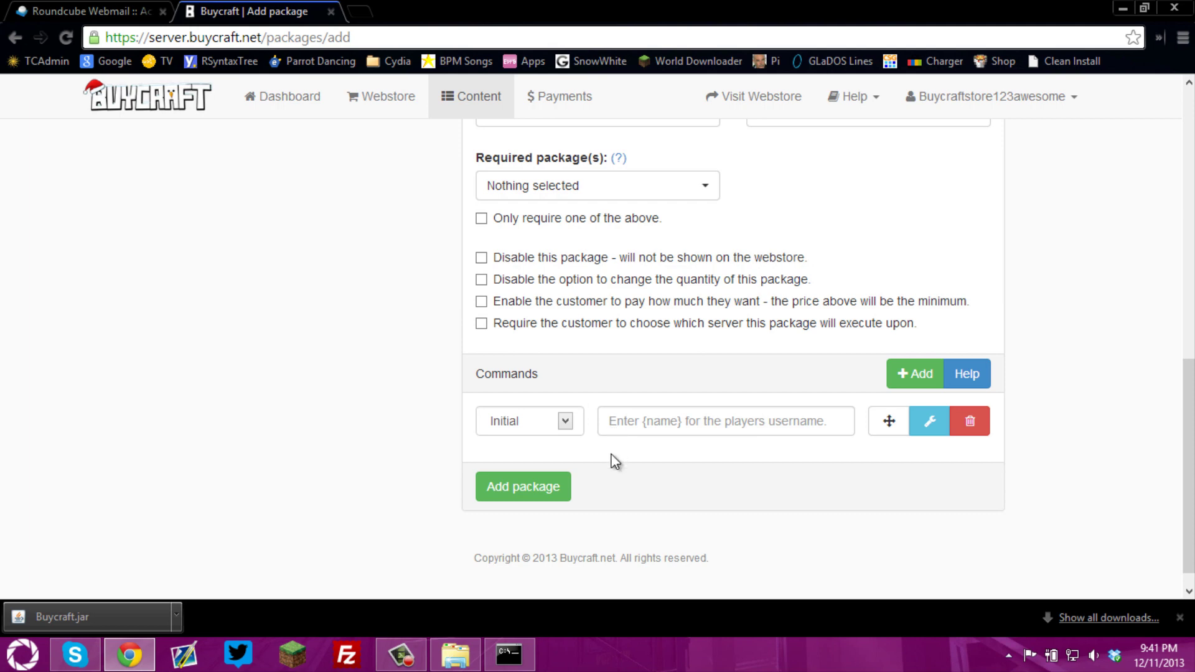
pyautogui.click(508, 653)
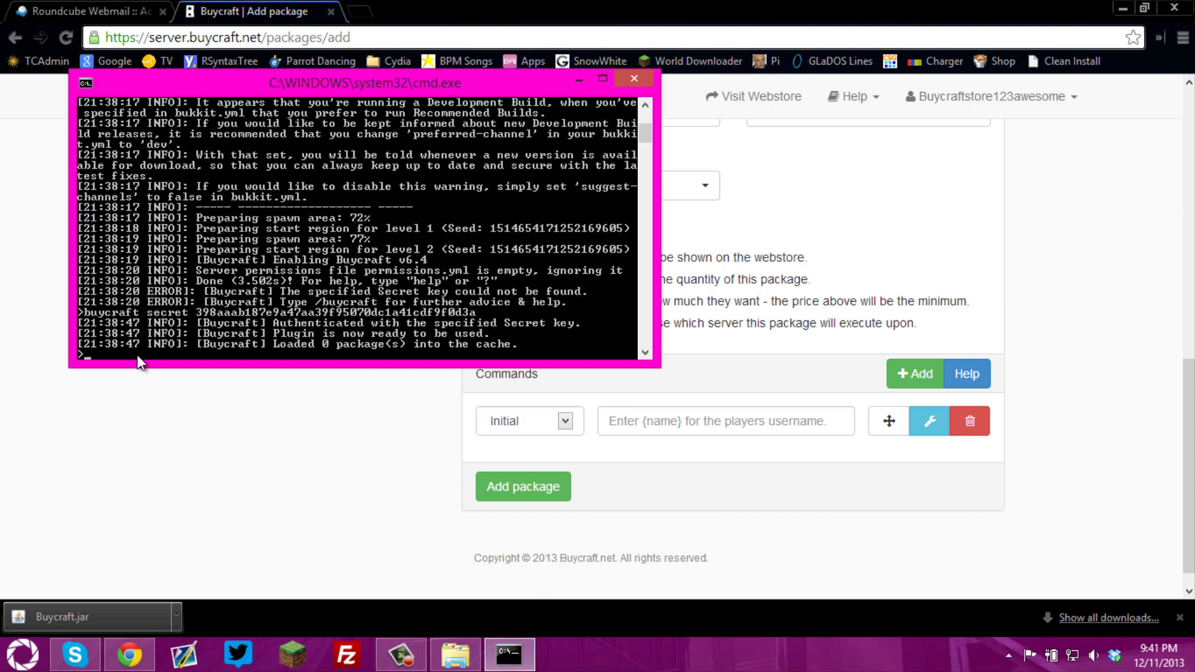
pyautogui.write('give {name} 5 10')
pyautogui.click(710, 404)
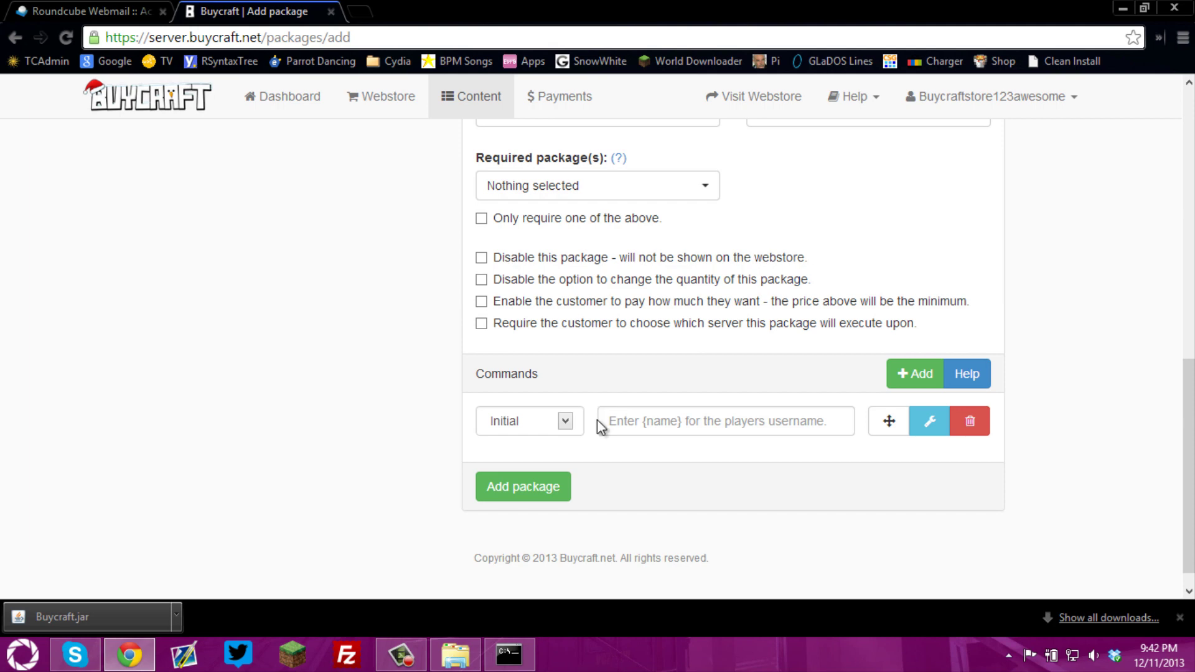
# Enter the command 'give {name} 5 10', save the package, and clear the console line
pyautogui.click(615, 425)
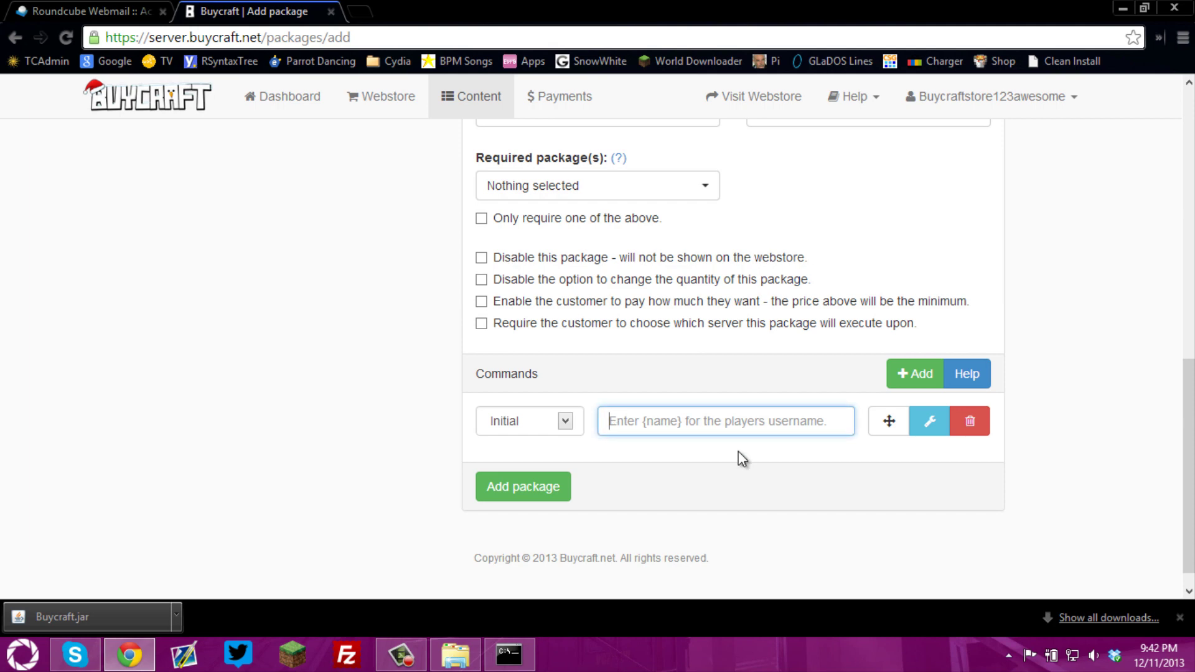
pyautogui.write('give {name')
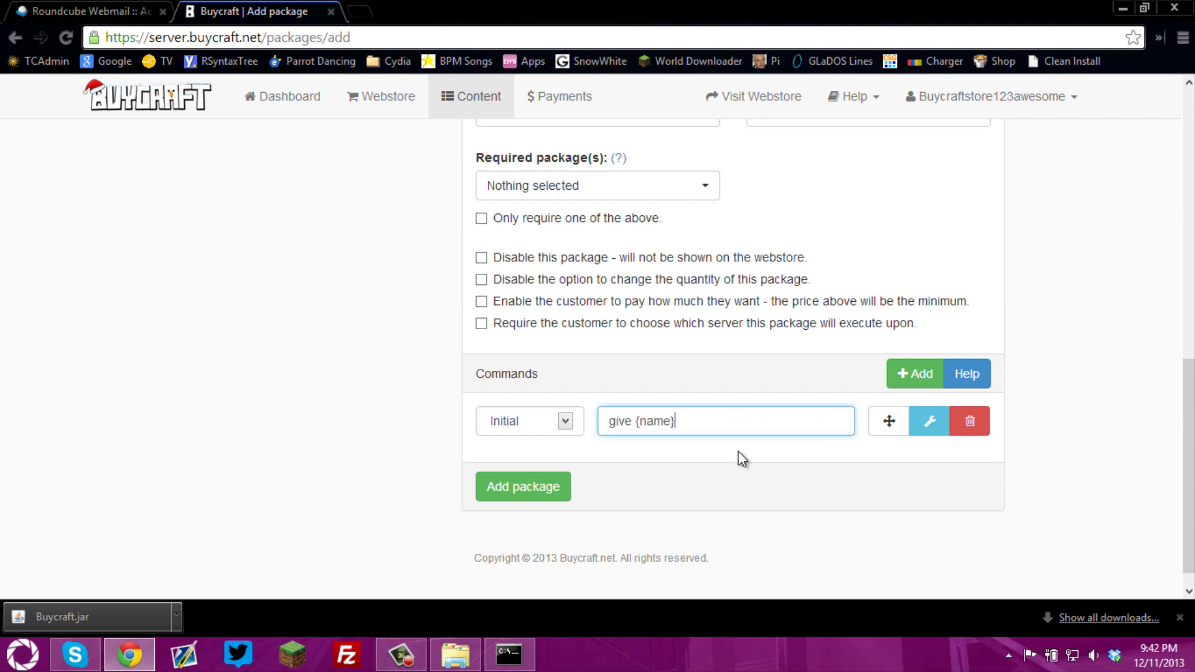
pyautogui.write('} 5 10')
pyautogui.moveTo(638, 423); pyautogui.dragTo(680, 420)
pyautogui.click(534, 489)
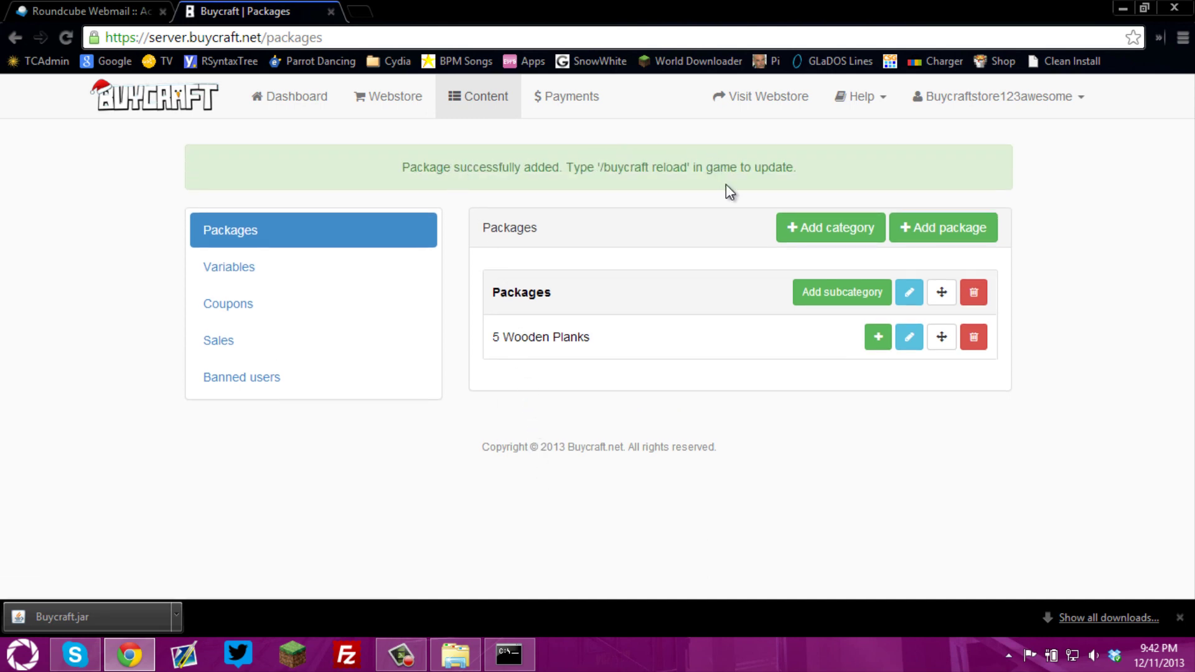
pyautogui.click(509, 653)
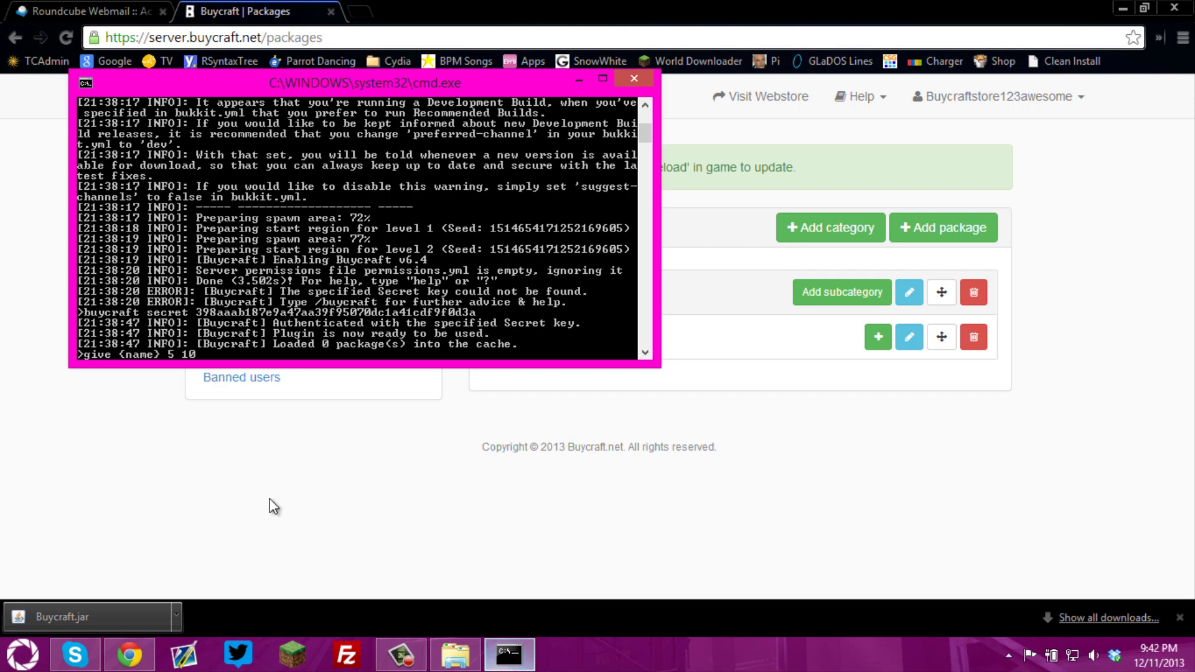
pyautogui.press('BackSpace')
pyautogui.press('BackSpace')
pyautogui.press('BackSpace')
pyautogui.press('BackSpace')
pyautogui.press('BackSpace')
pyautogui.press('BackSpace')
pyautogui.press('BackSpace')
pyautogui.press('BackSpace')
pyautogui.press('BackSpace')
pyautogui.press('BackSpace')
pyautogui.press('BackSpace')
pyautogui.press('BackSpace')
pyautogui.press('BackSpace')
pyautogui.press('BackSpace')
pyautogui.press('BackSpace')
pyautogui.press('BackSpace')
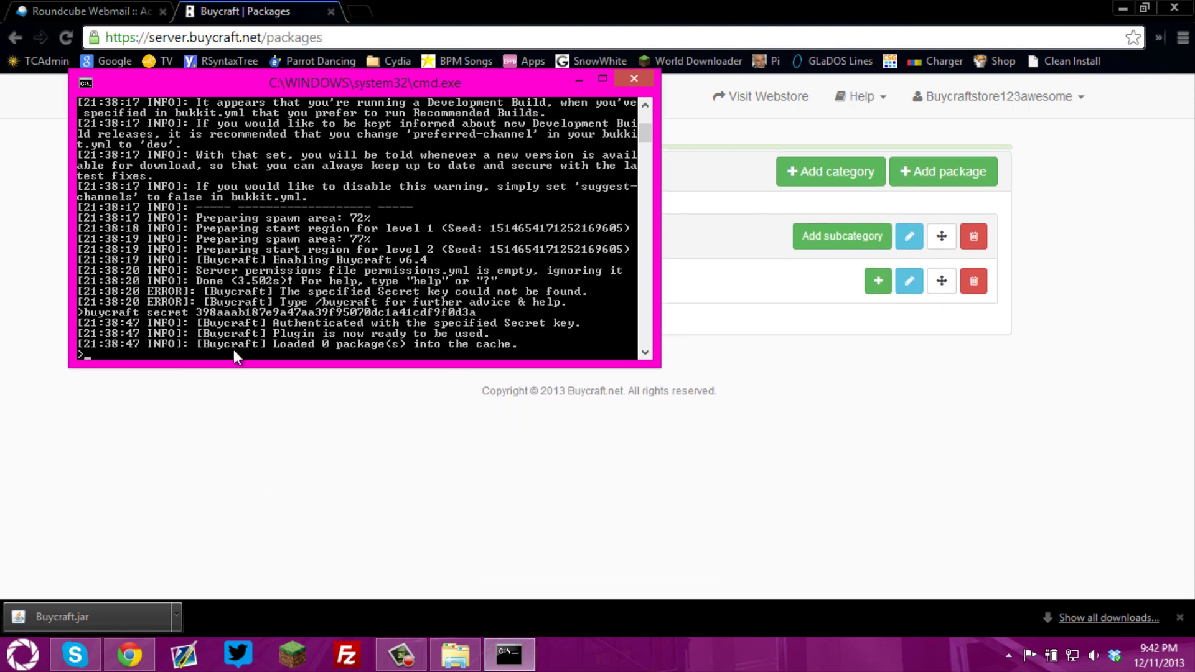
# Run 'buycraft reload' in the server console, then return to the Buycraft page in Chrome
pyautogui.write('buycraft')
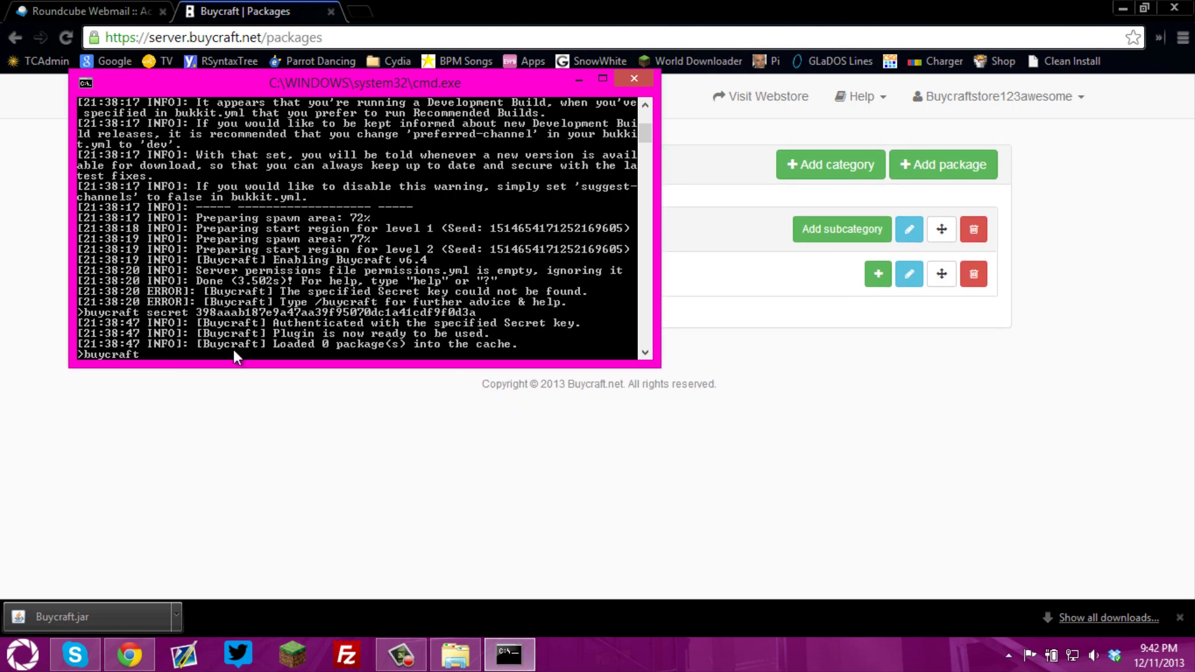
pyautogui.write(' reload')
pyautogui.press('Return')
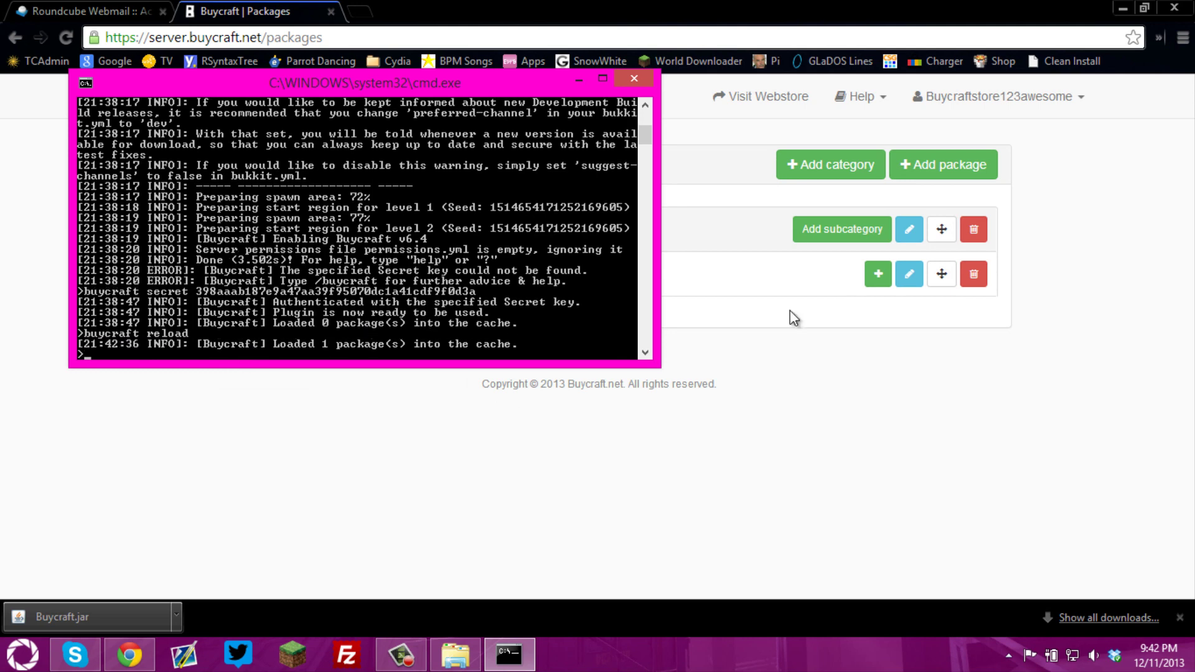
pyautogui.click(732, 303)
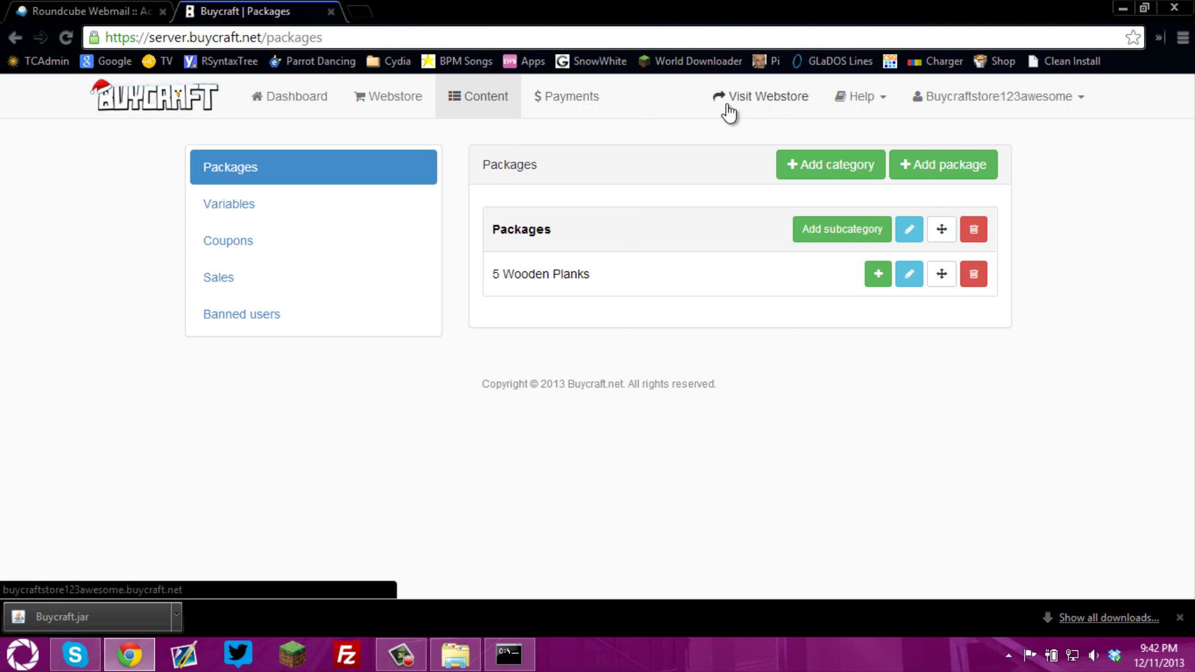
# Open the live webstore in a new tab and enter a saved buyer username to continue
pyautogui.click(750, 103)
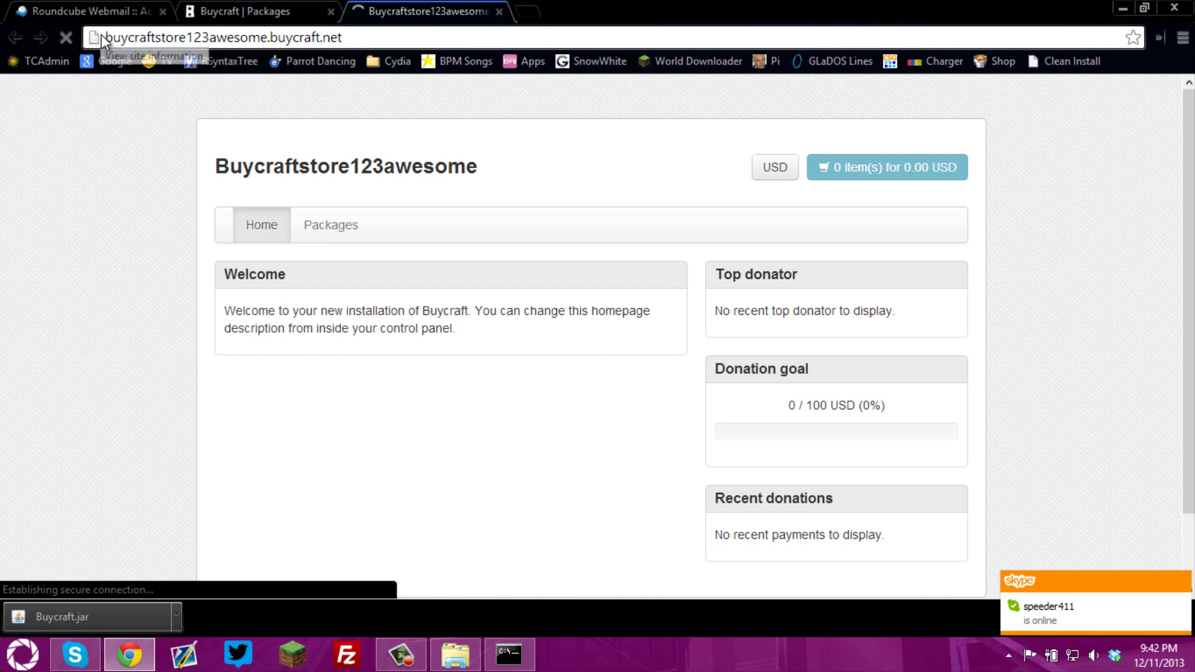
pyautogui.moveTo(105, 37); pyautogui.dragTo(405, 69)
pyautogui.click(394, 114)
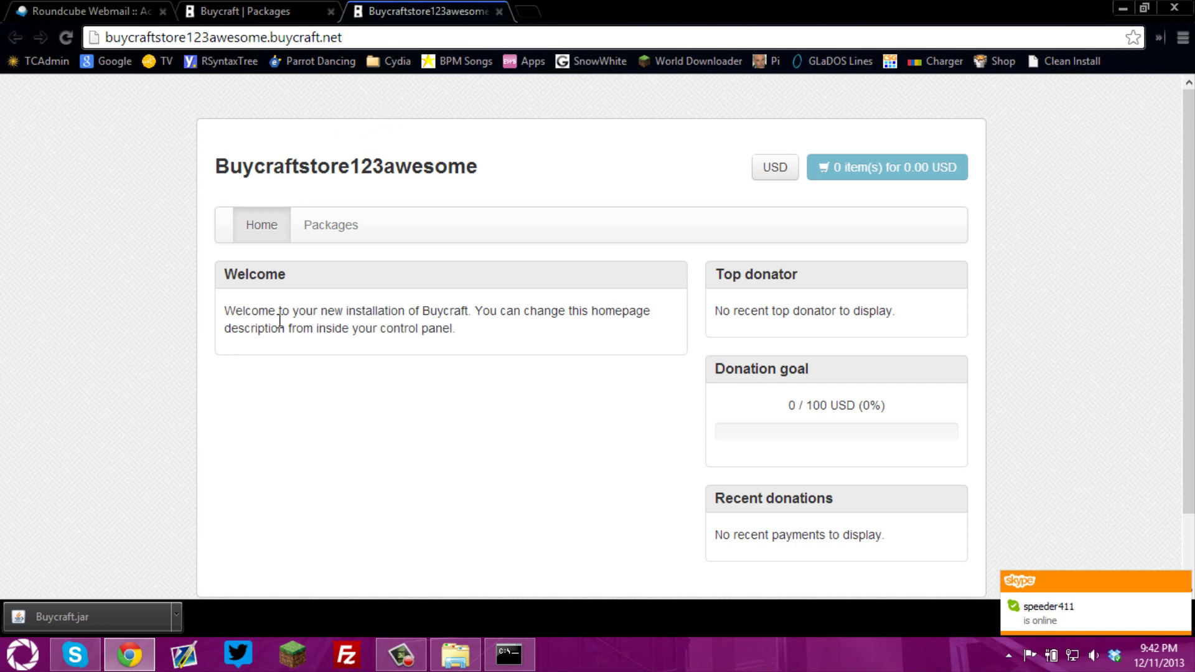
pyautogui.click(326, 236)
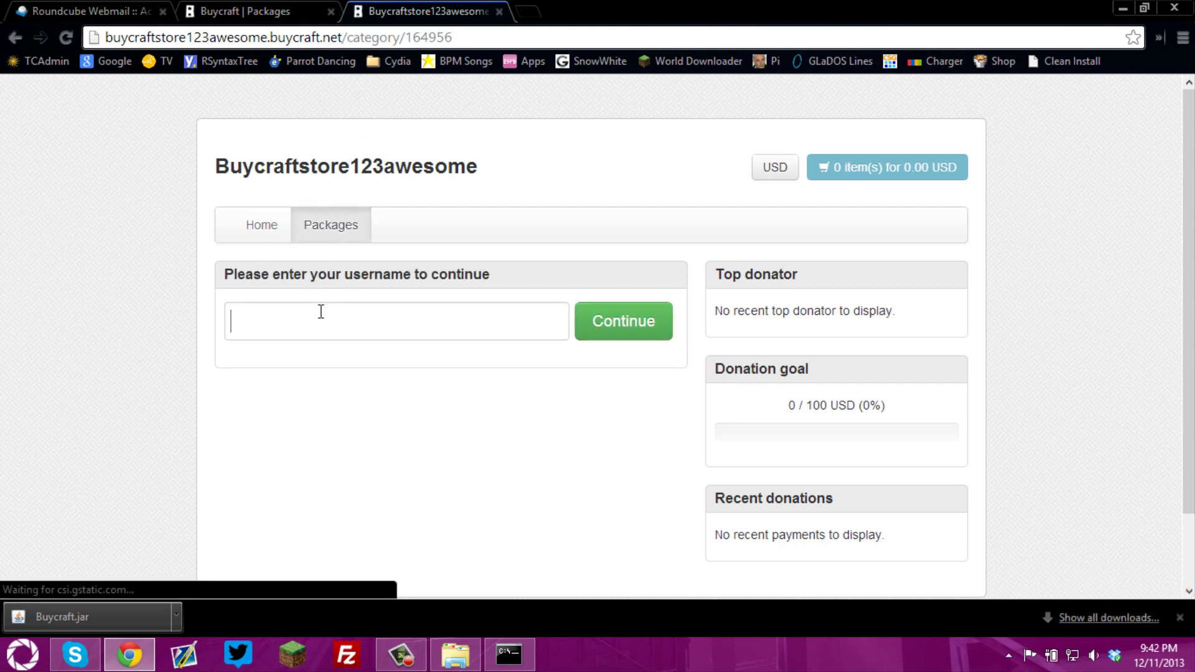
pyautogui.click(321, 311)
pyautogui.click(443, 349)
pyautogui.click(620, 321)
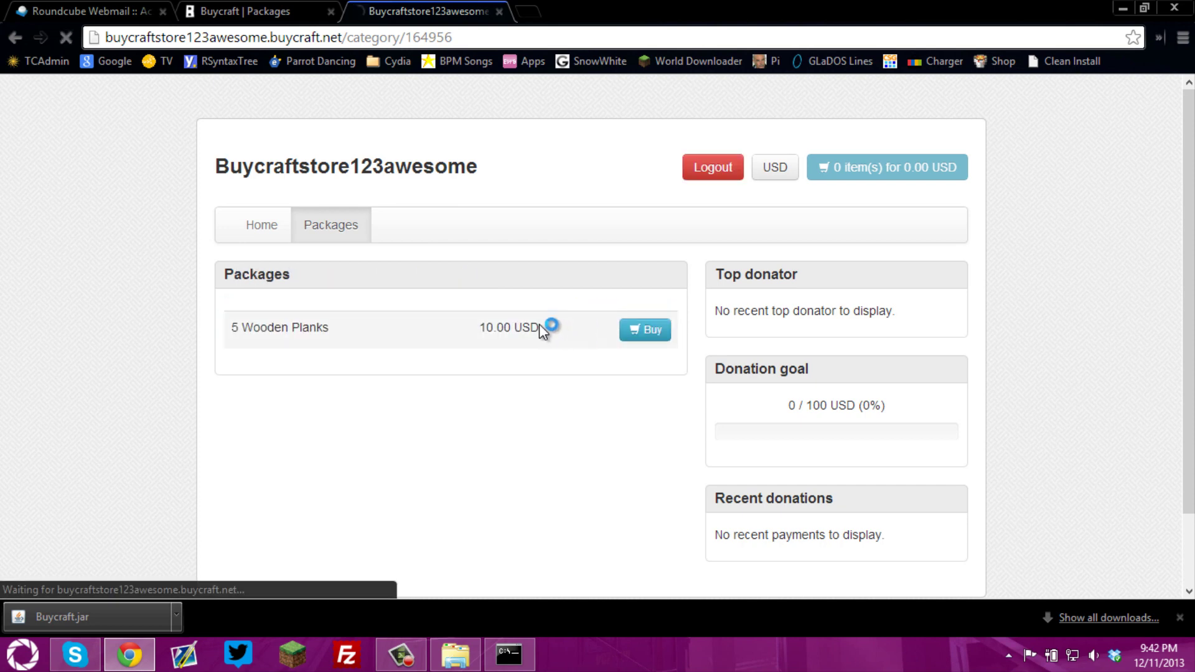
# Inspect the 5 Wooden Planks package details, then go back to the admin Packages tab
pyautogui.click(641, 329)
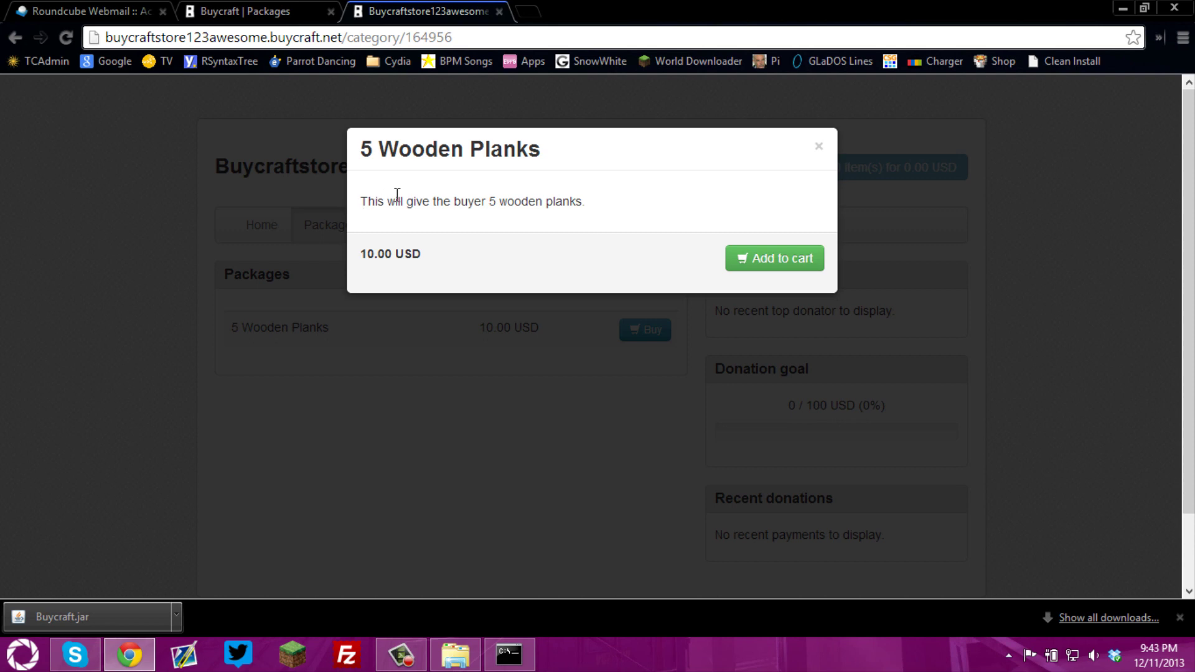
pyautogui.moveTo(360, 201); pyautogui.dragTo(608, 195)
pyautogui.click(628, 221)
pyautogui.click(509, 358)
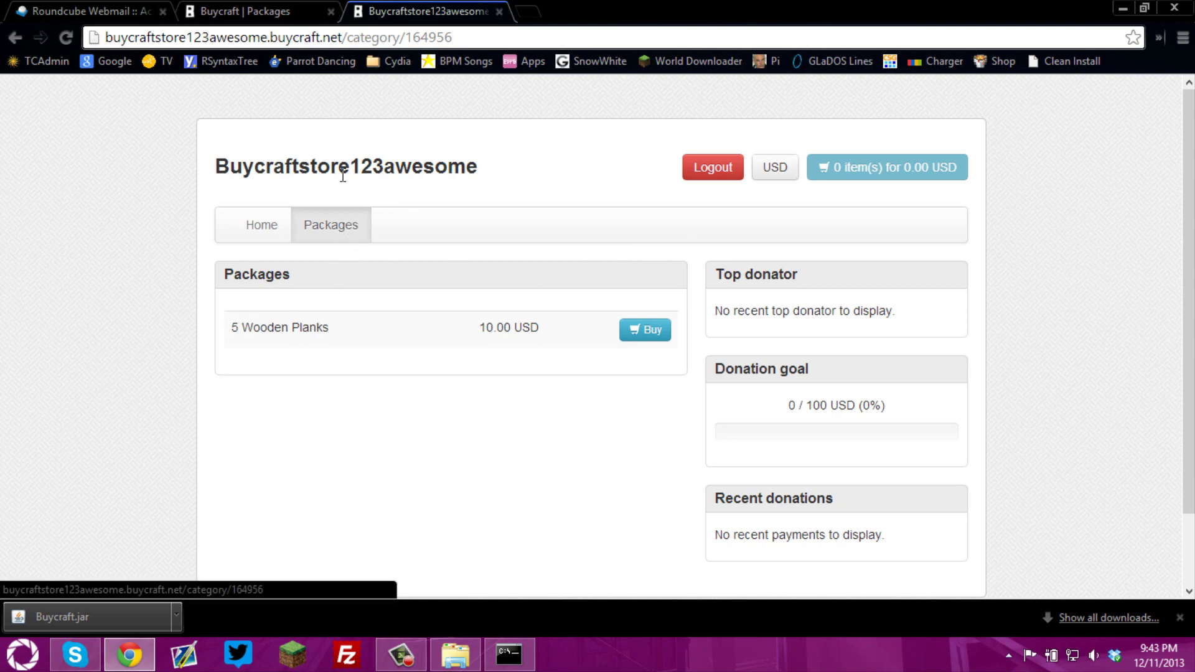
pyautogui.click(283, 7)
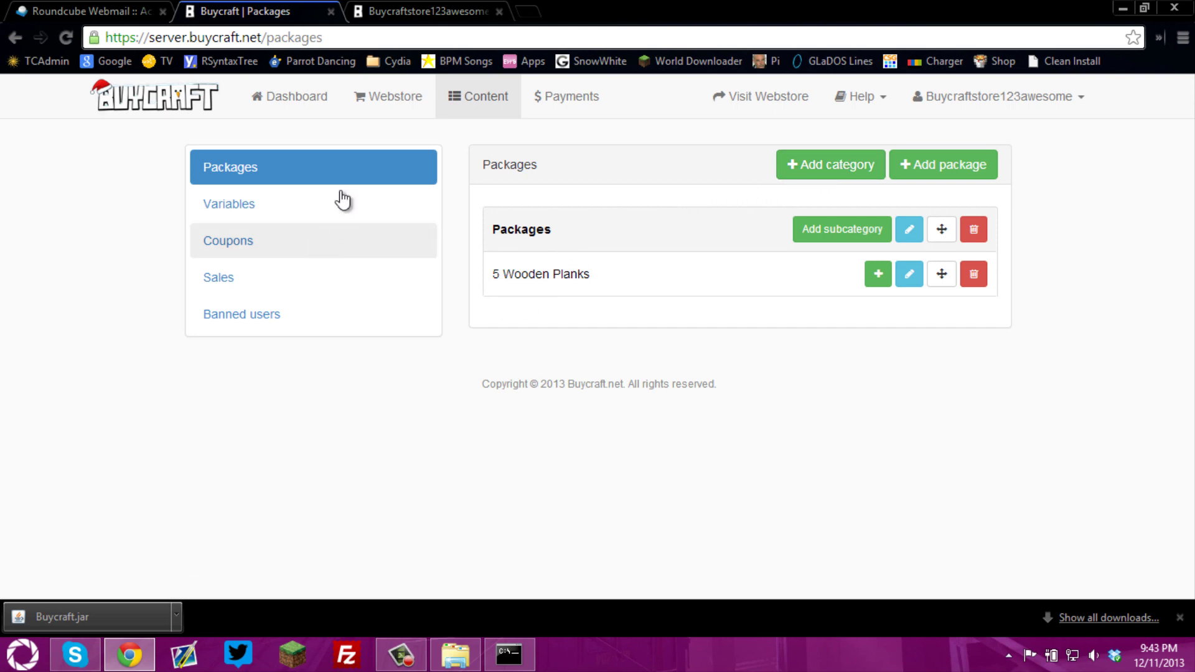
# Edit the Packages category, change its name to 'Blocks', and save with Update category
pyautogui.click(479, 10)
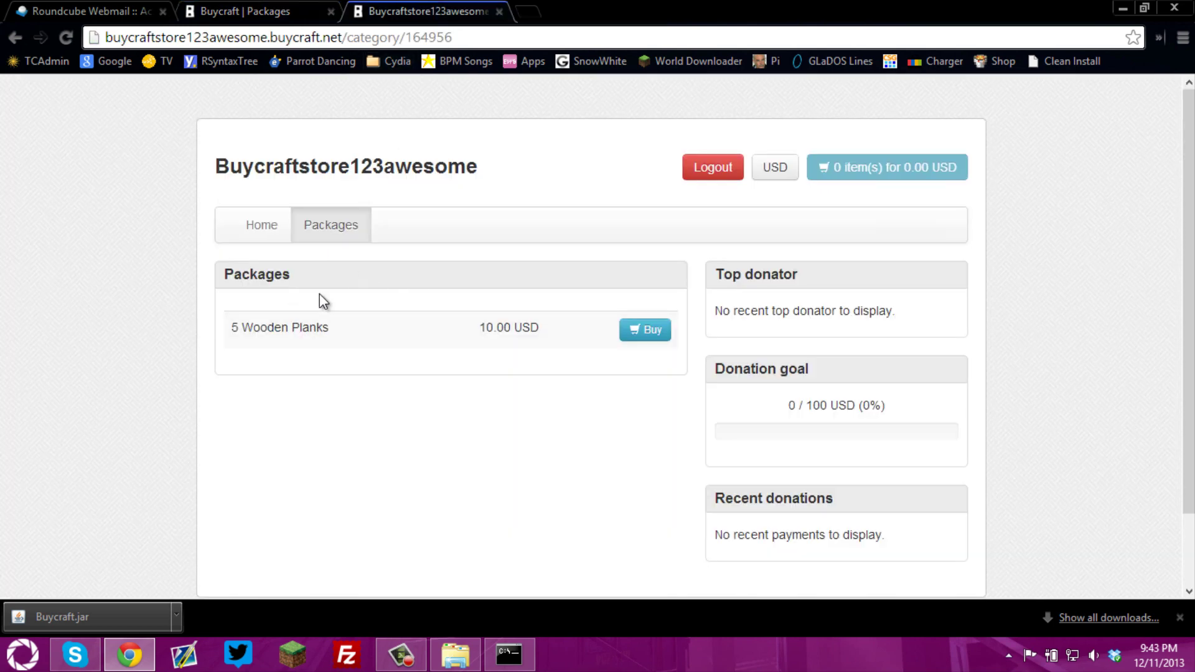
pyautogui.click(292, 9)
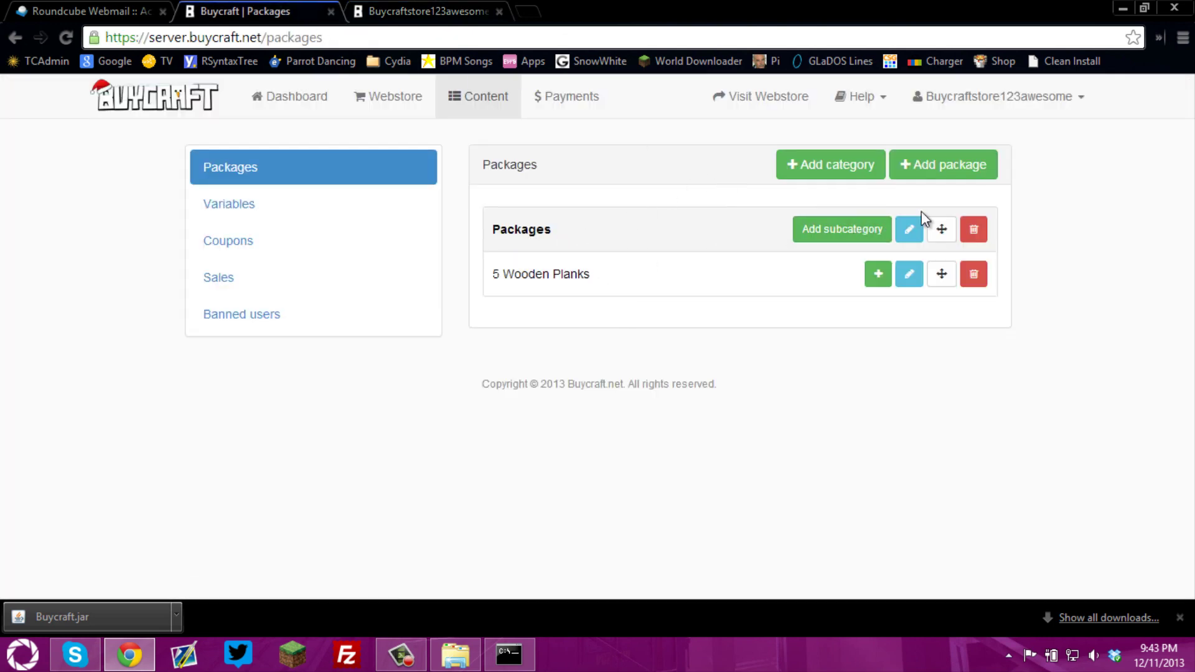
pyautogui.click(912, 236)
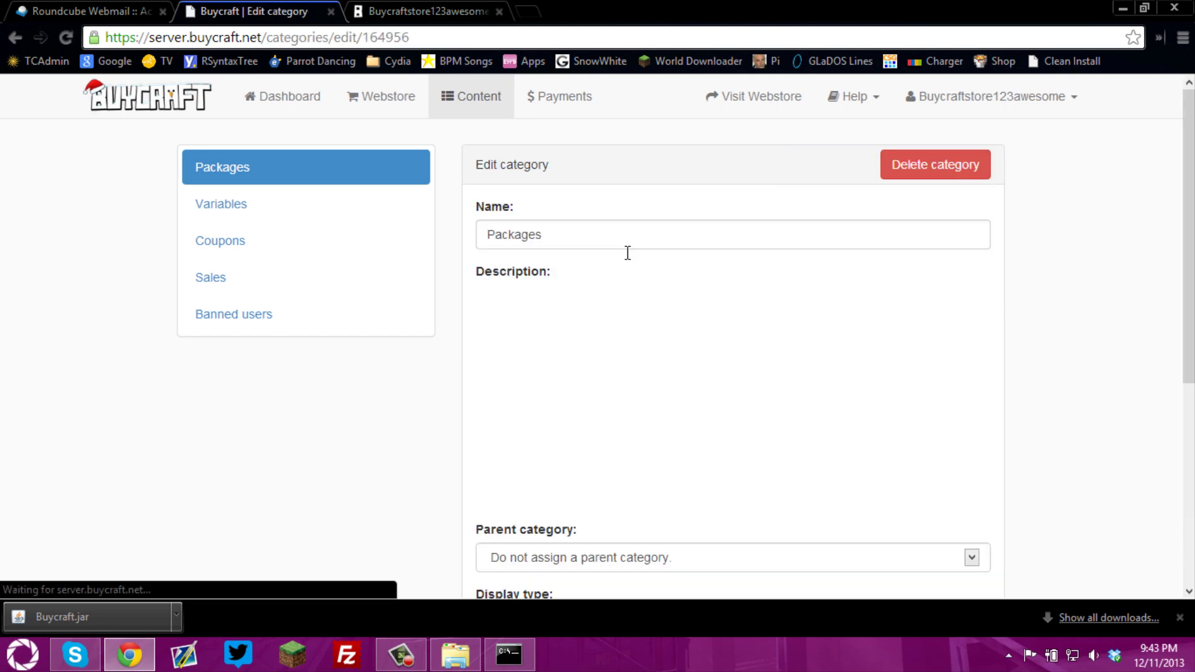
pyautogui.doubleClick(581, 235)
pyautogui.write('Blocks')
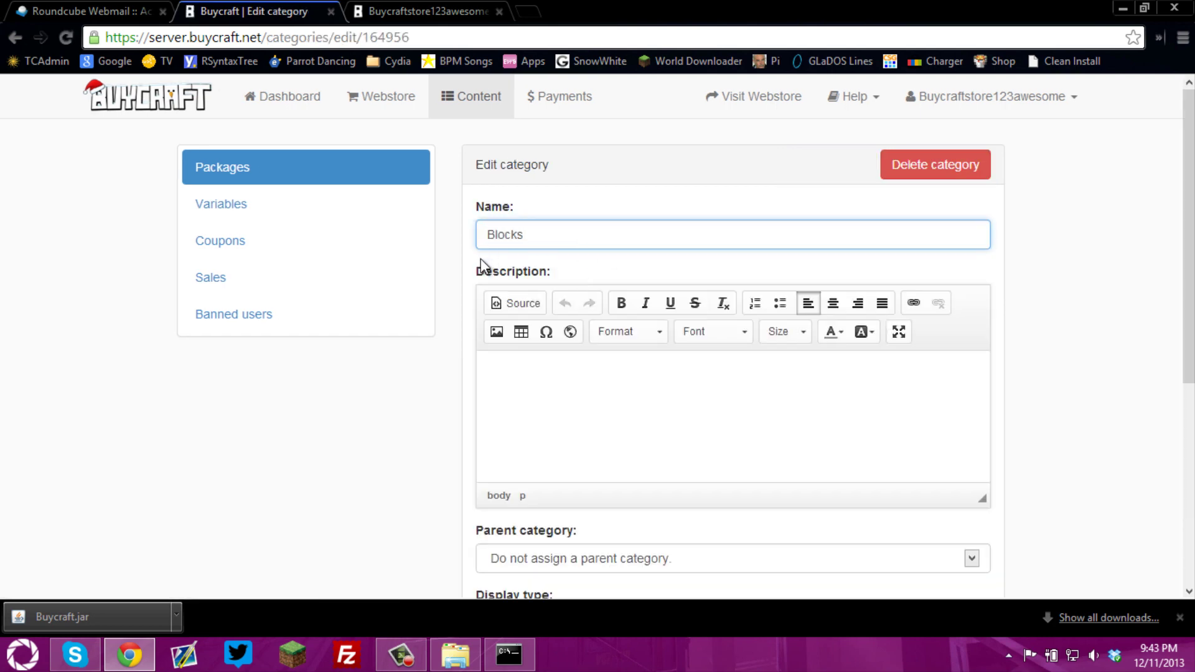
pyautogui.scroll(-5, 377, 421)
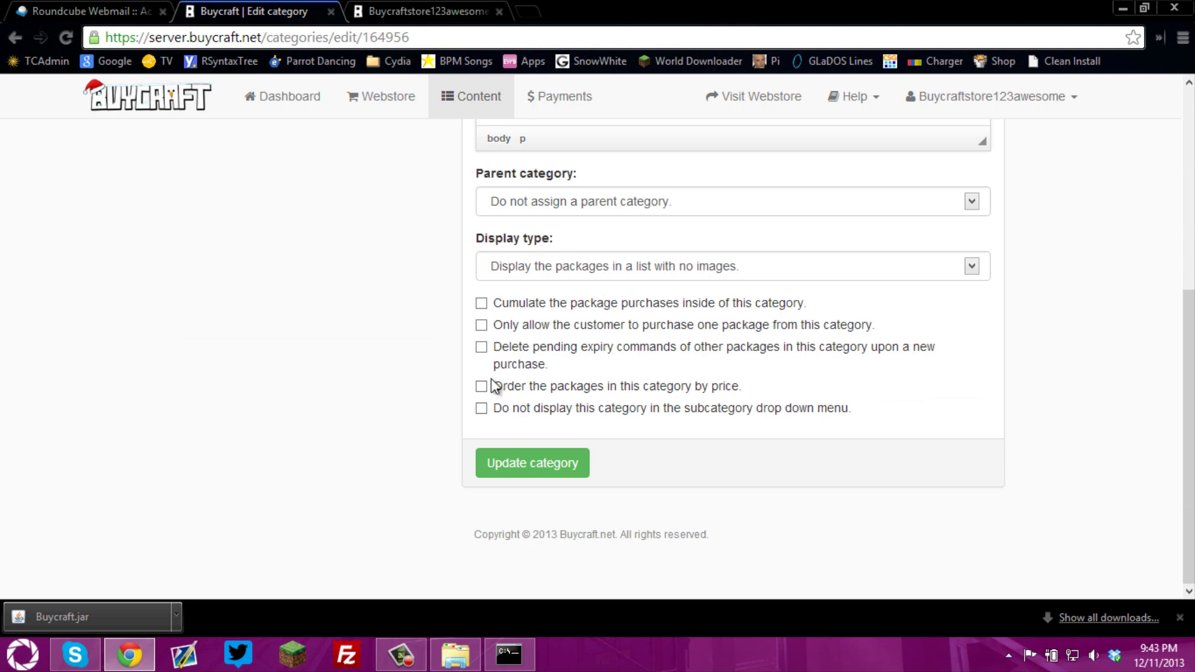
pyautogui.scroll(5, 413, 382)
pyautogui.scroll(-5, 566, 319)
pyautogui.scroll(2, 571, 299)
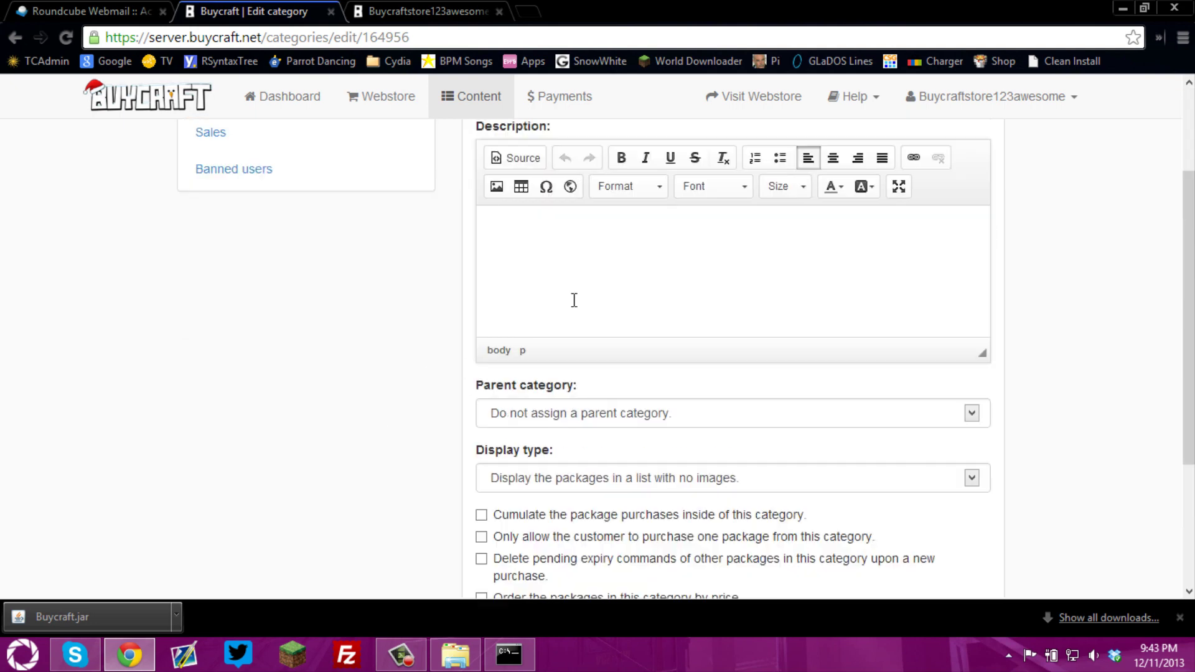
pyautogui.scroll(-3, 573, 303)
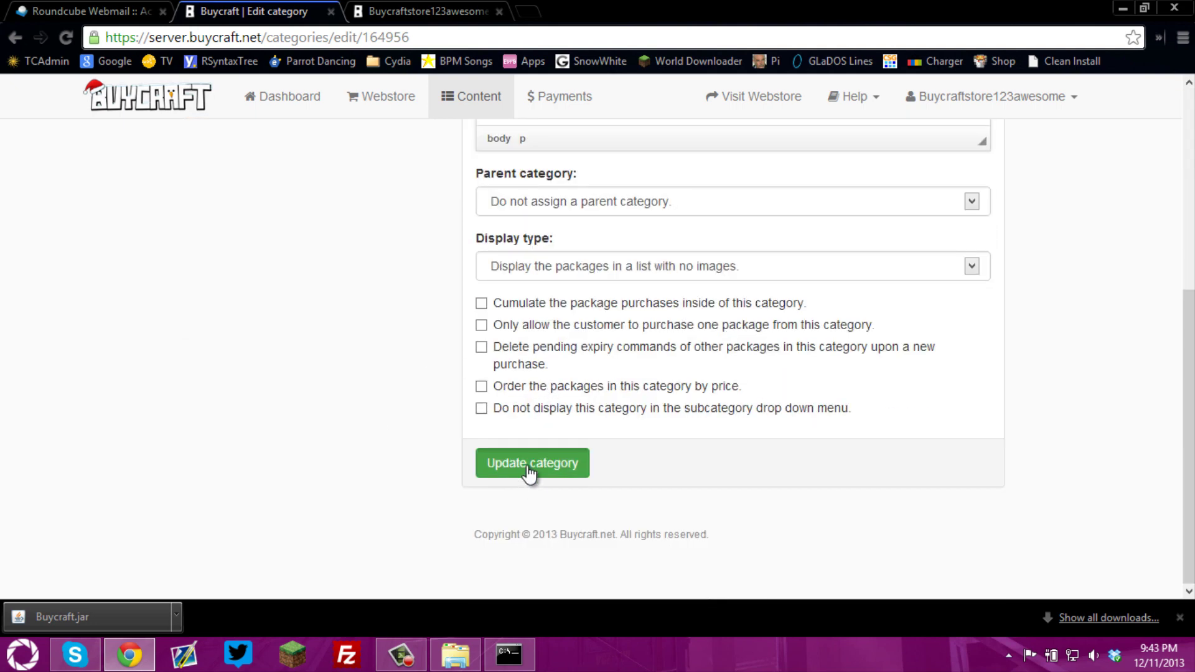
pyautogui.click(528, 472)
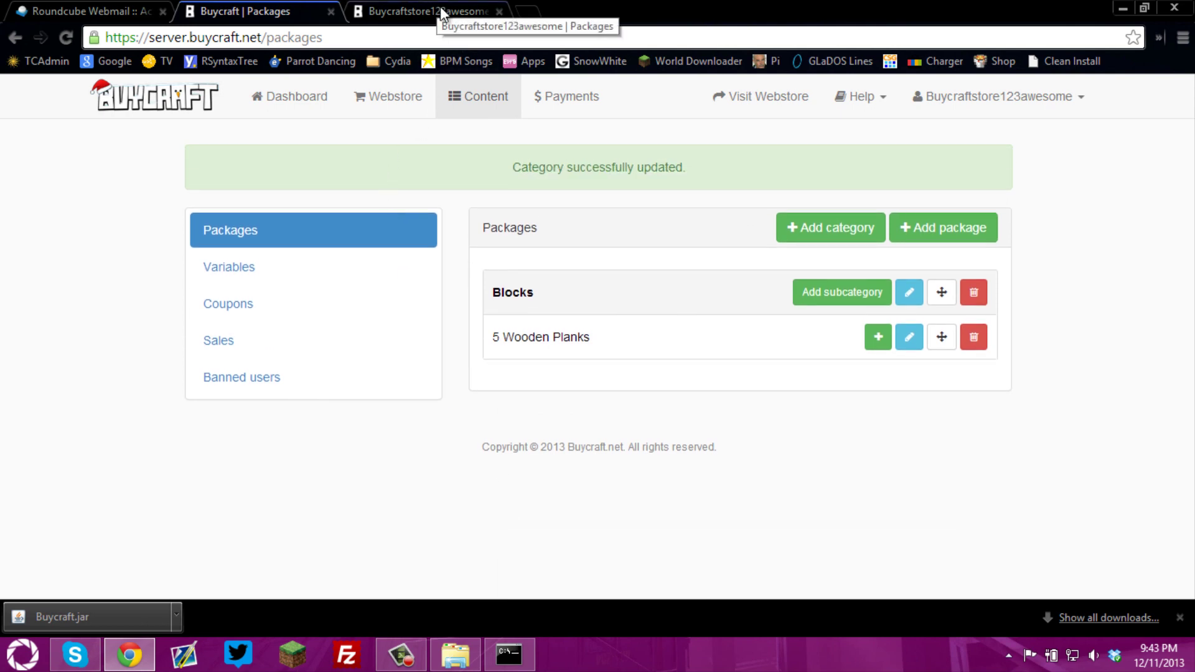
# Reload the live webstore and open the renamed Blocks category
pyautogui.click(438, 12)
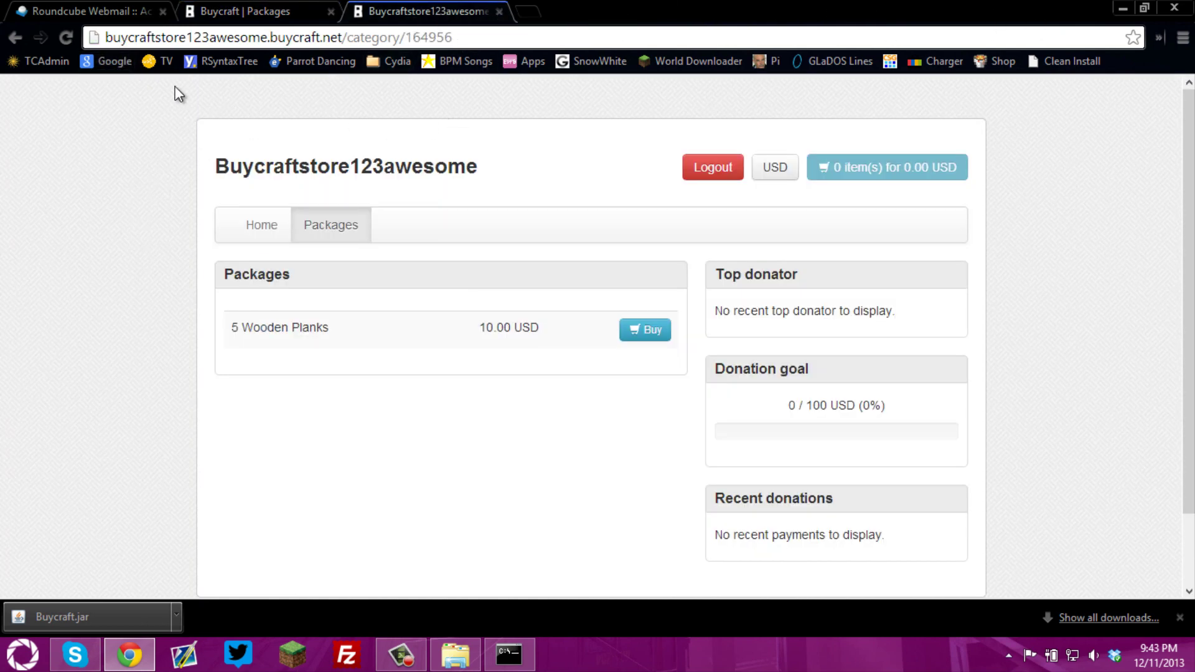
pyautogui.click(70, 35)
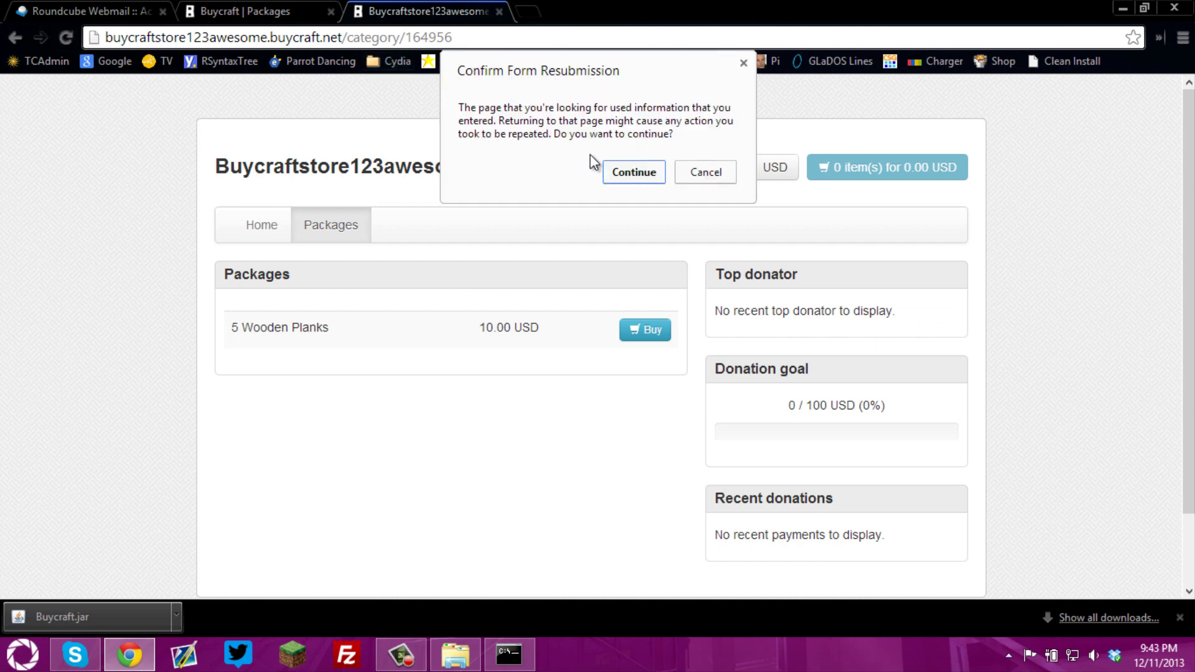
pyautogui.click(629, 174)
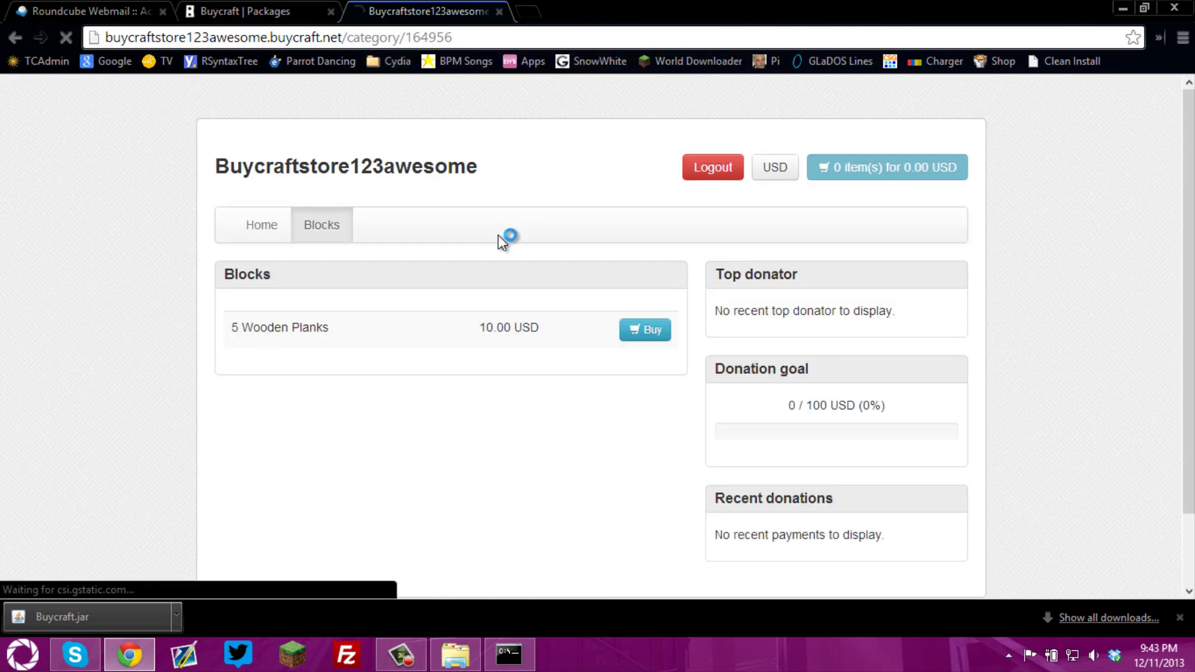
pyautogui.click(252, 233)
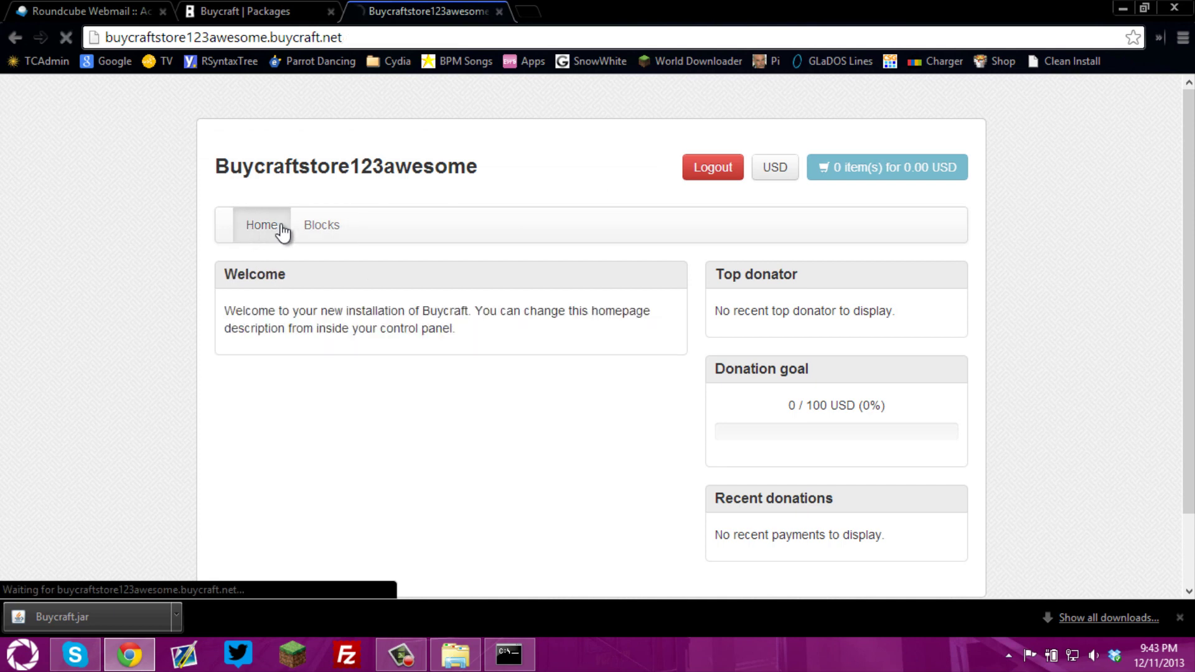
pyautogui.click(325, 240)
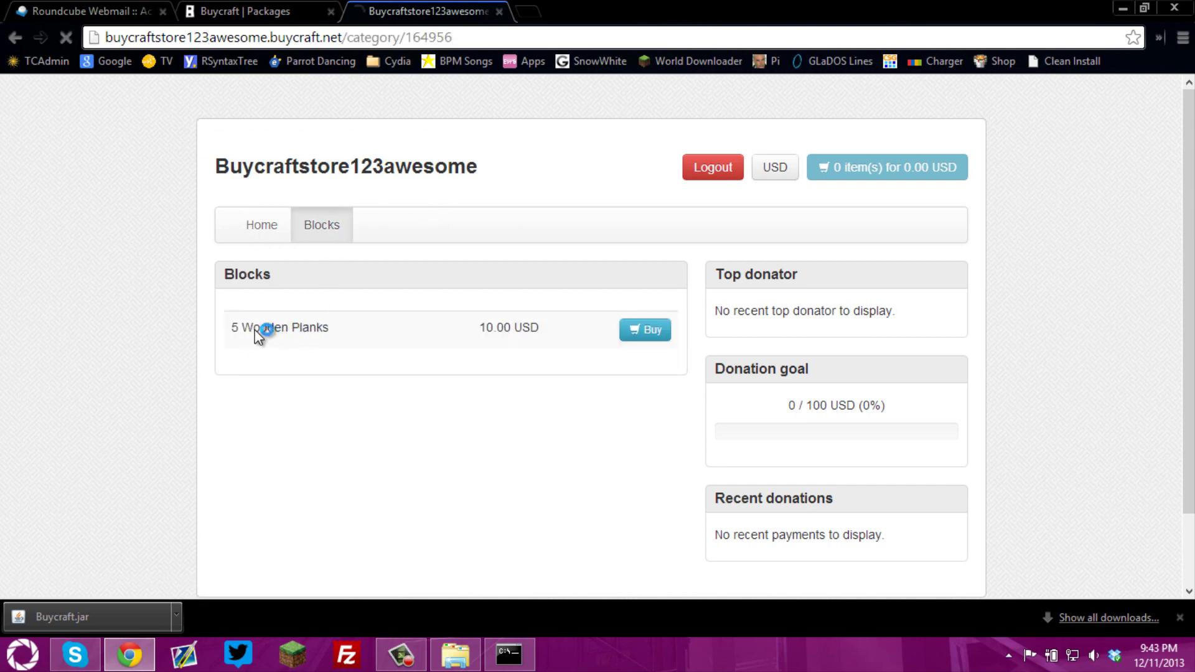
pyautogui.moveTo(235, 334); pyautogui.dragTo(362, 331)
pyautogui.click(363, 331)
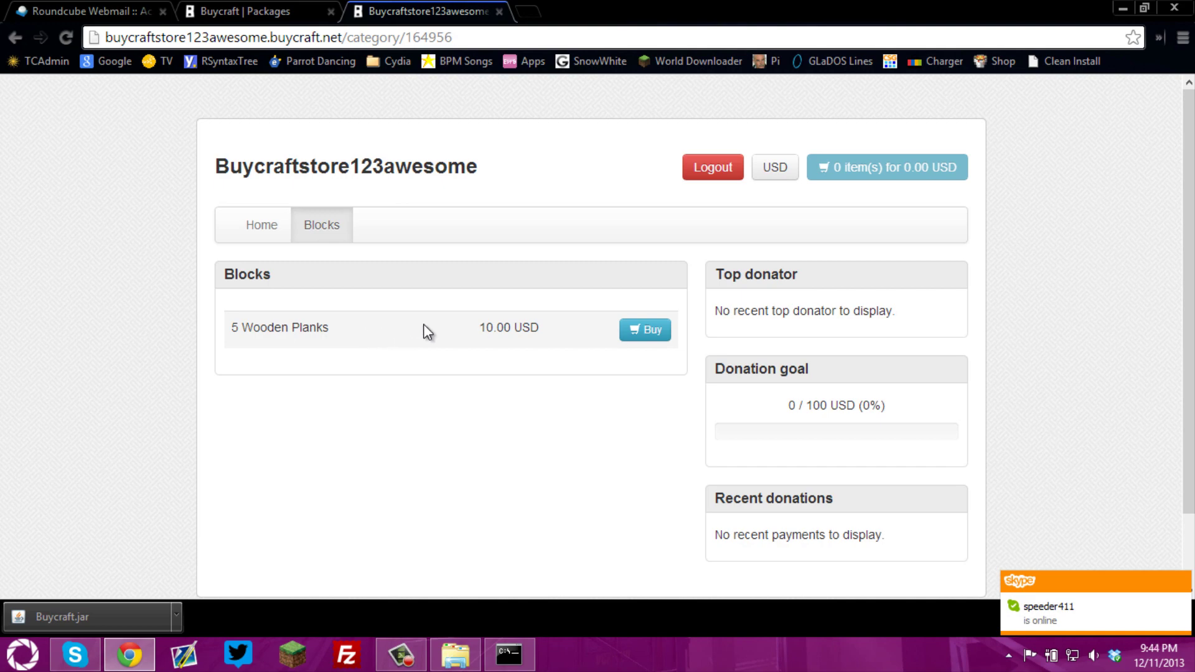
# Add one 5 Wooden Planks package to the basket for 10.00 USD and check its quantity
pyautogui.click(640, 334)
pyautogui.click(751, 260)
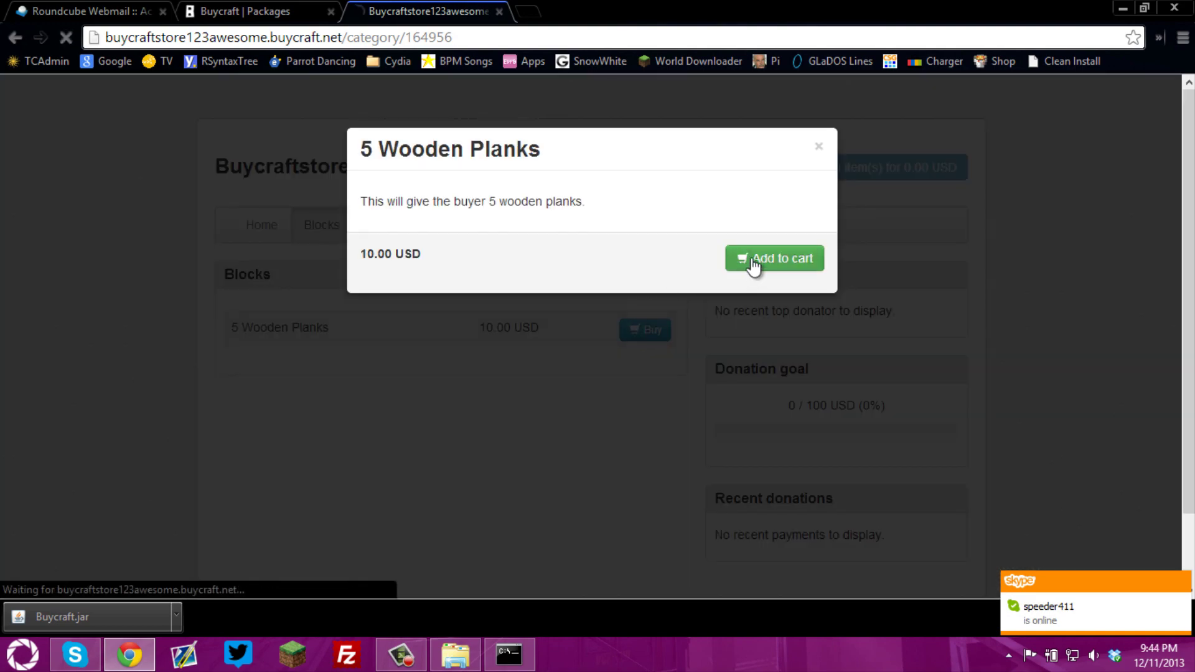
pyautogui.scroll(-2, 710, 253)
pyautogui.scroll(-1, 711, 253)
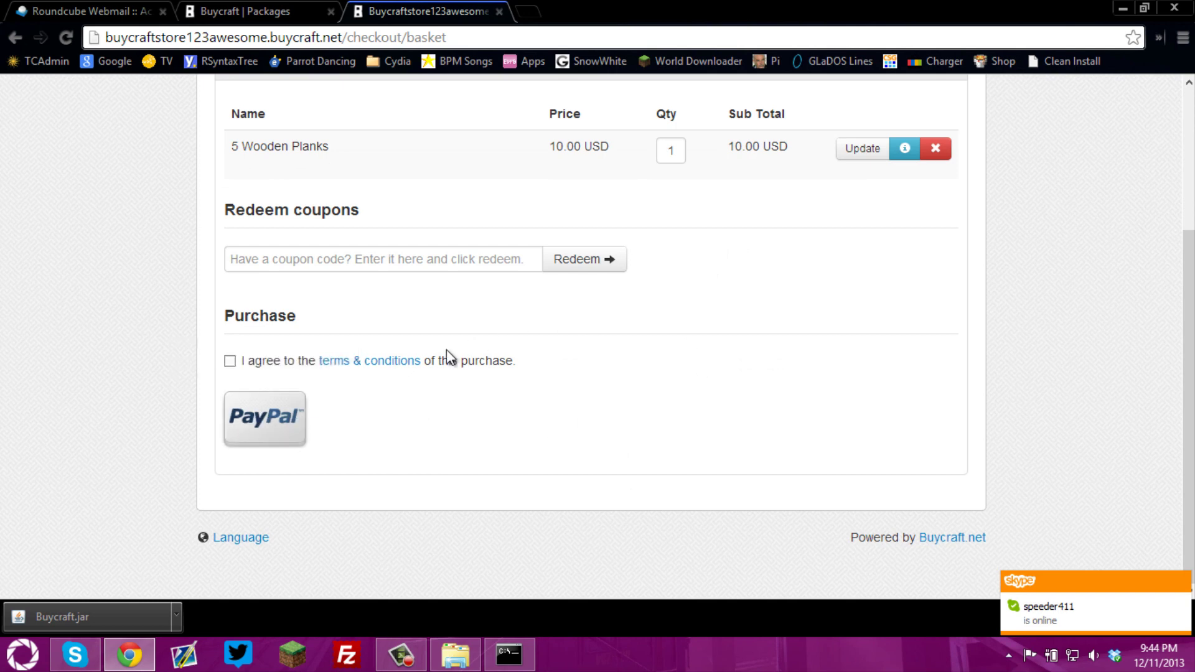
pyautogui.scroll(3, 657, 247)
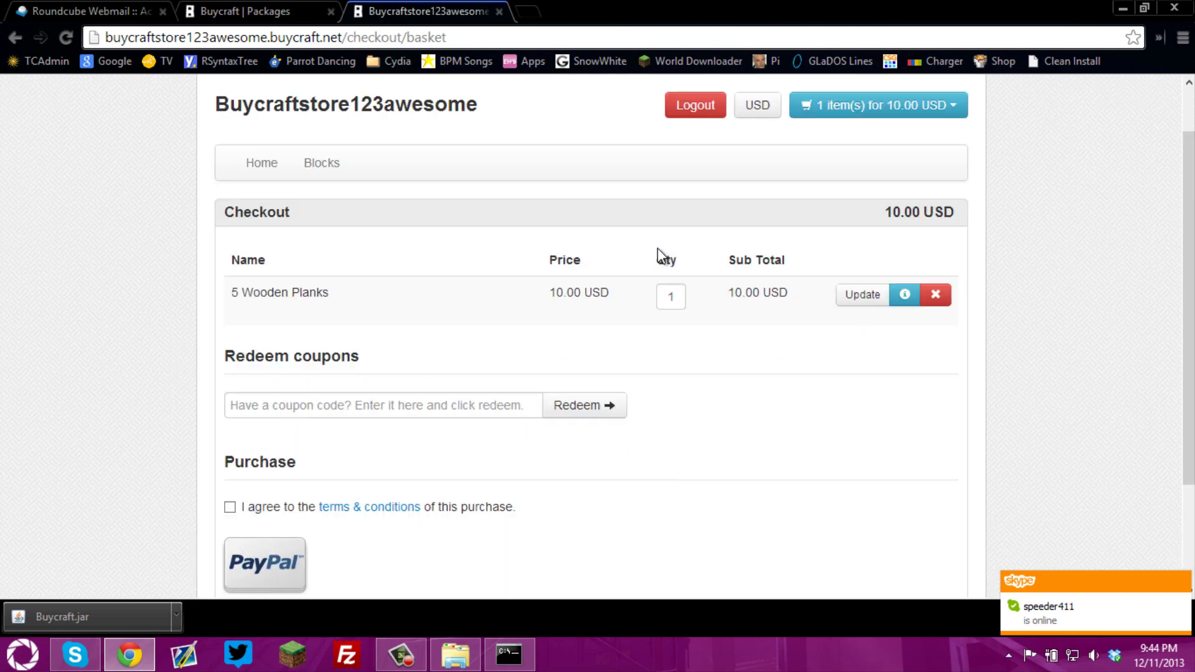
pyautogui.click(671, 293)
pyautogui.click(1061, 311)
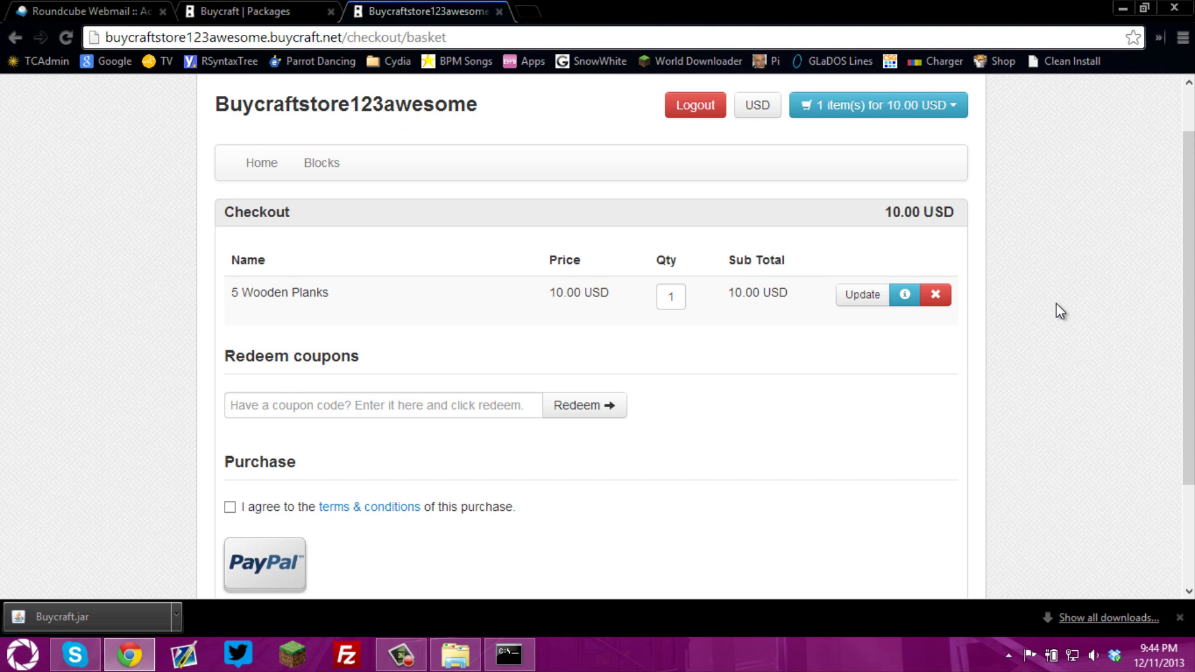
pyautogui.click(293, 13)
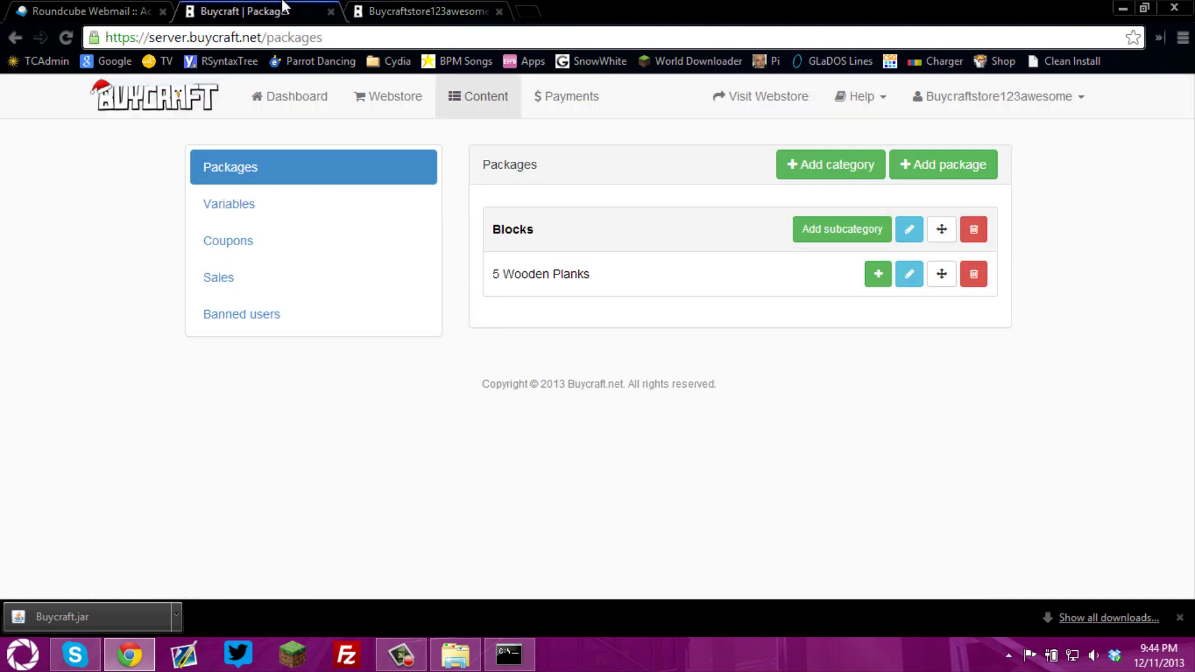
pyautogui.click(871, 107)
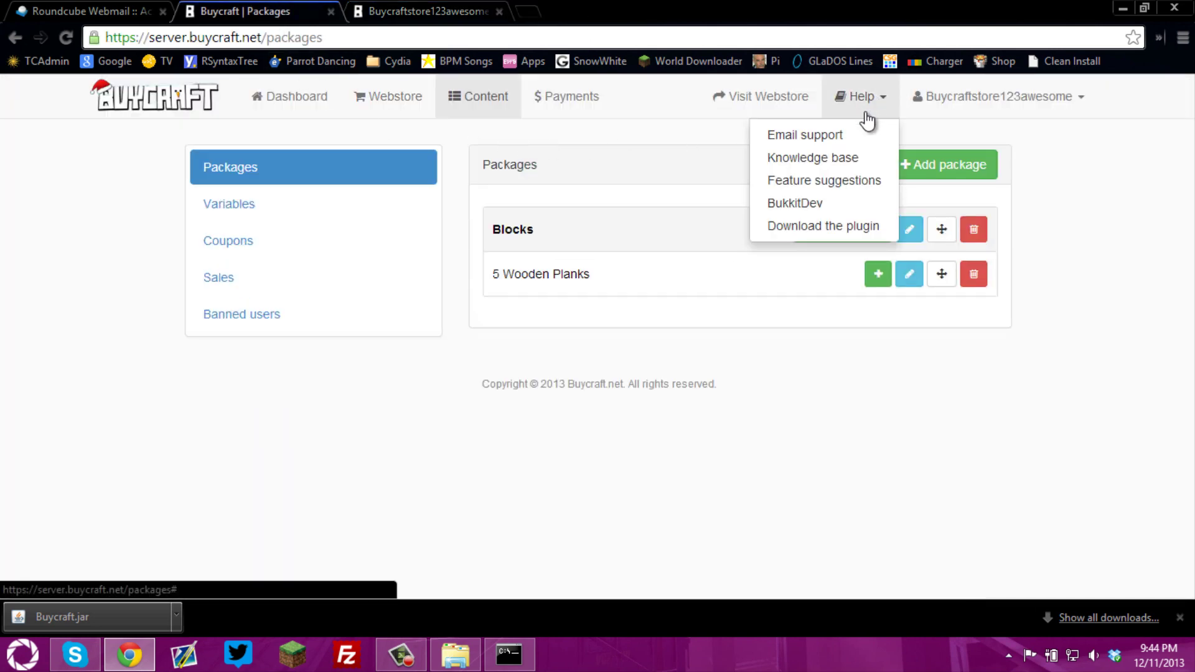
pyautogui.click(1075, 209)
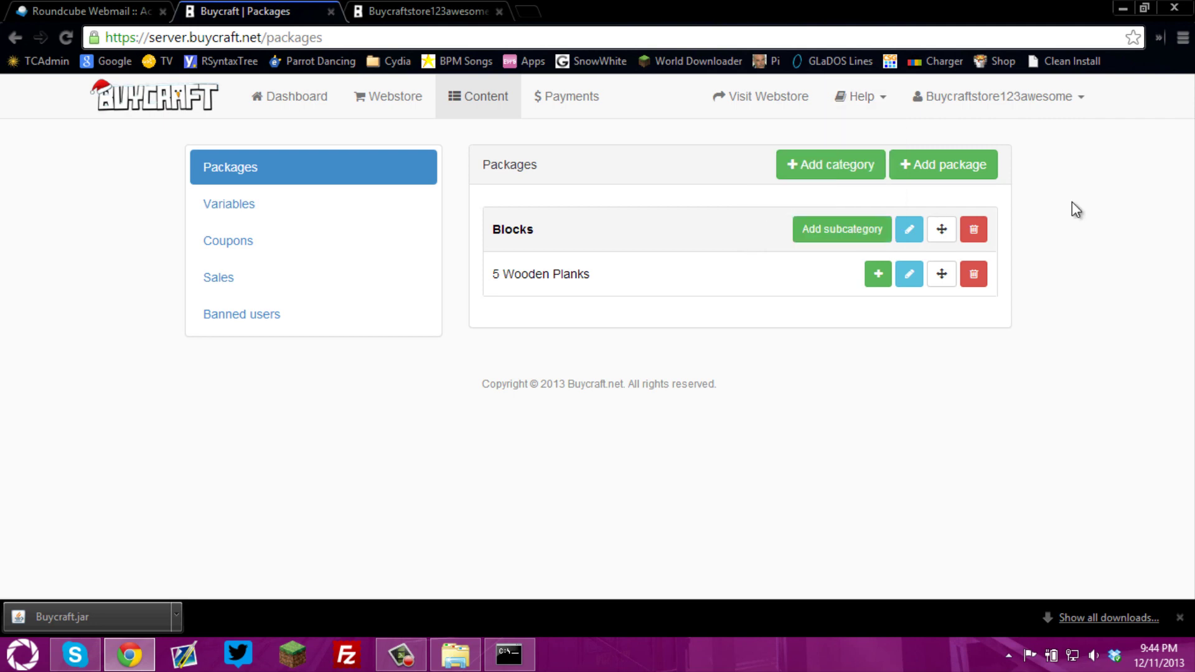